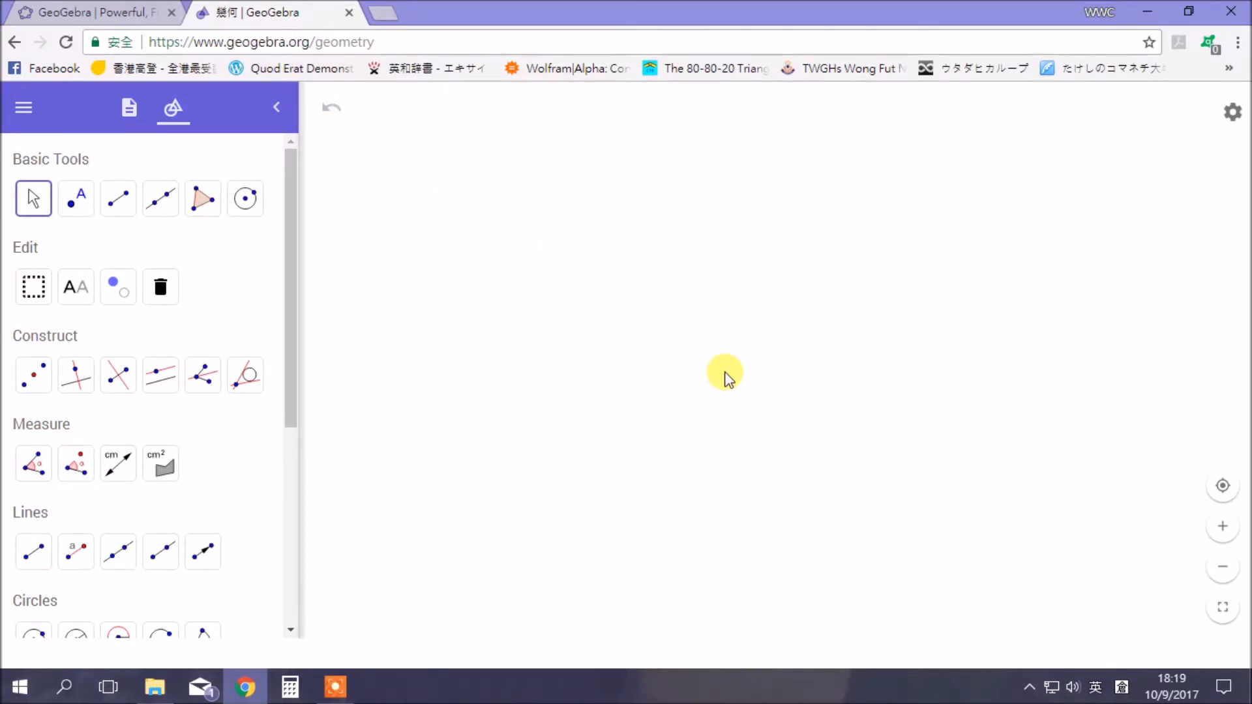
Step: Draw a large circle in the empty drawing area by setting its centre and a point on its circumference
left_click(242, 203)
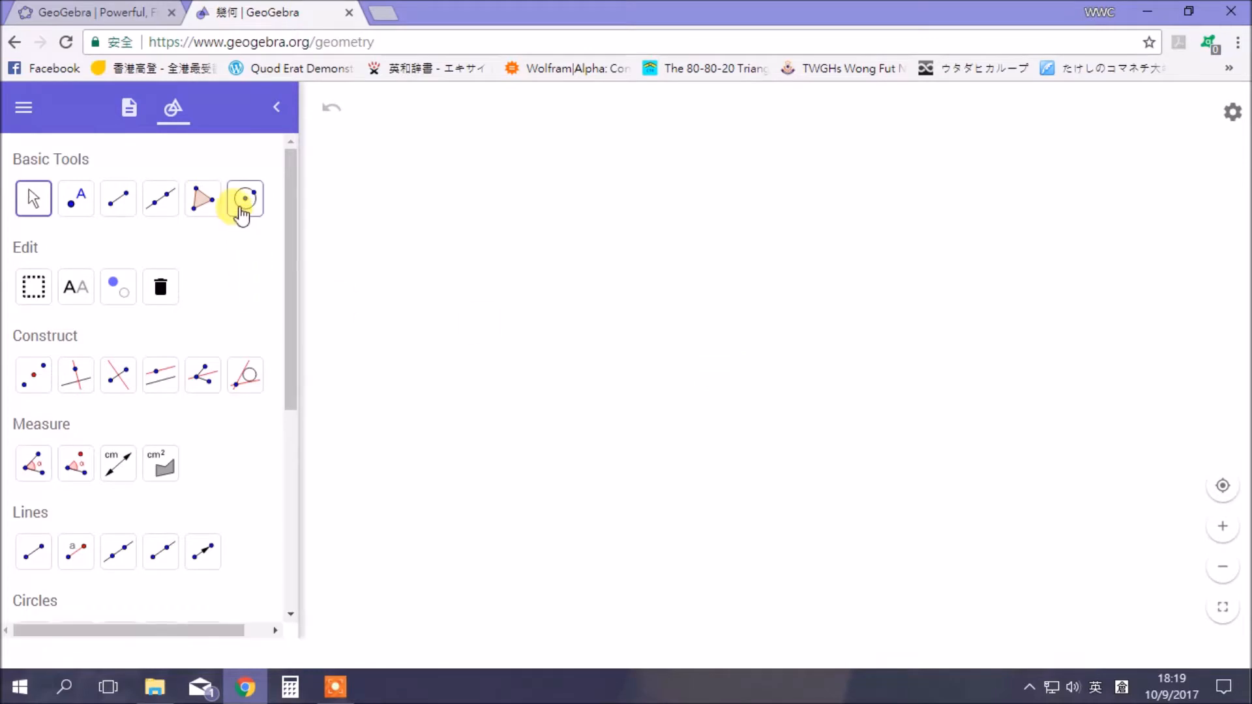
left_click(593, 268)
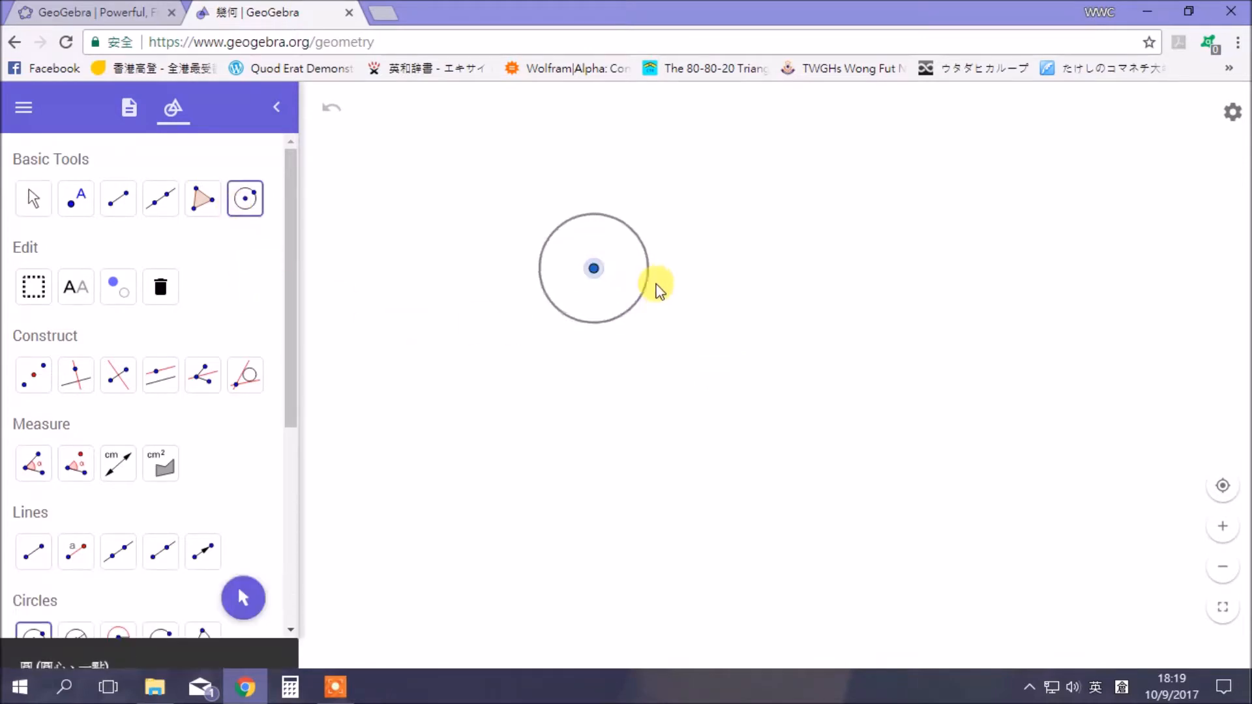
left_click(774, 287)
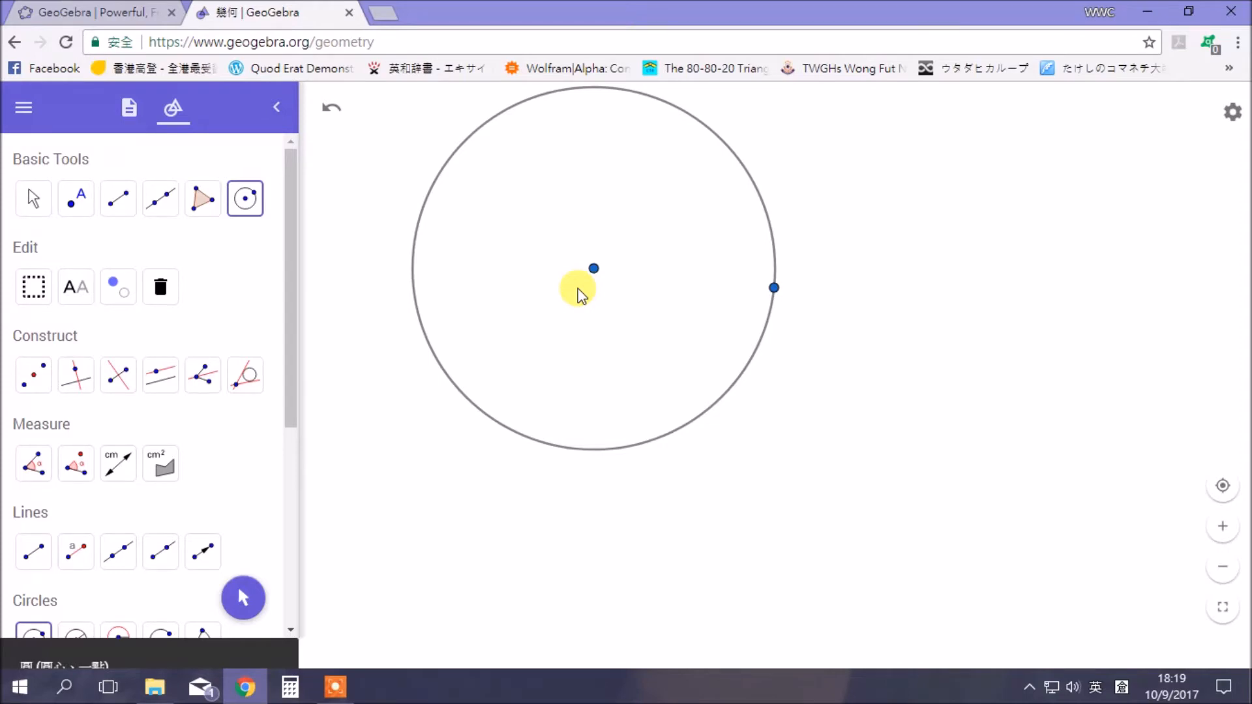
Step: Draw a slanted segment between two new points beside the circle, rising from below it to its other side
left_click(127, 213)
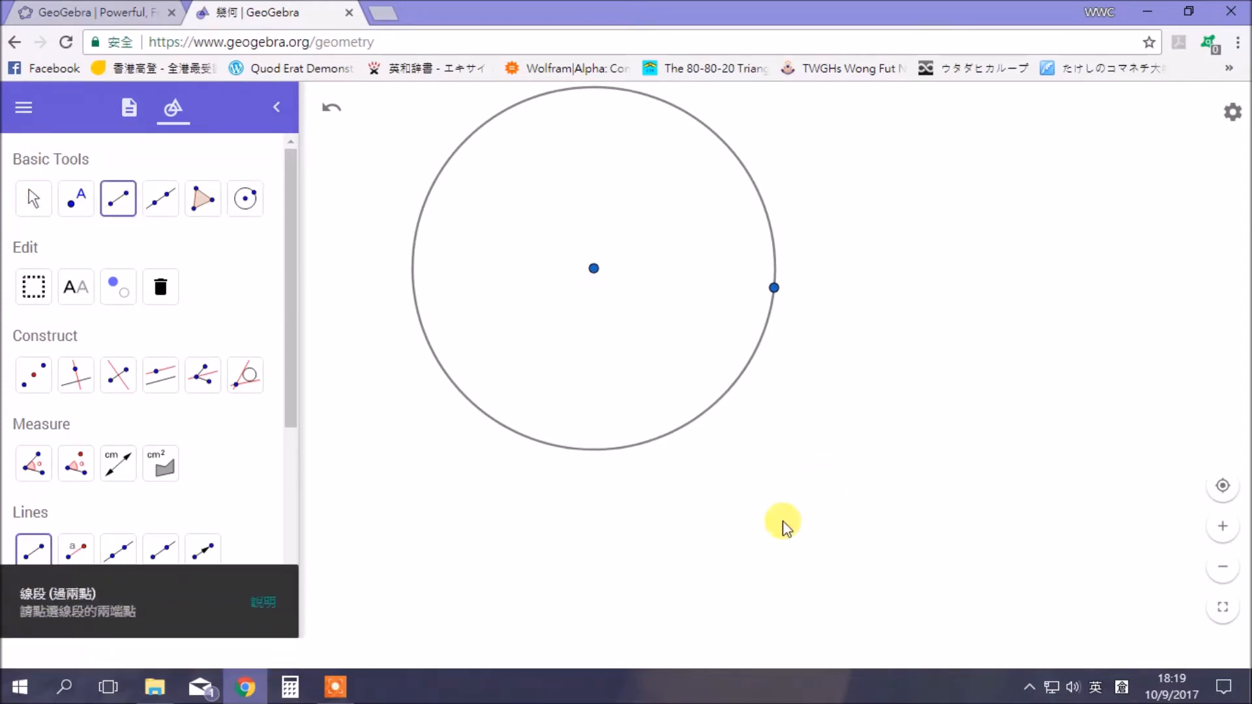
left_click(719, 565)
left_click(1039, 264)
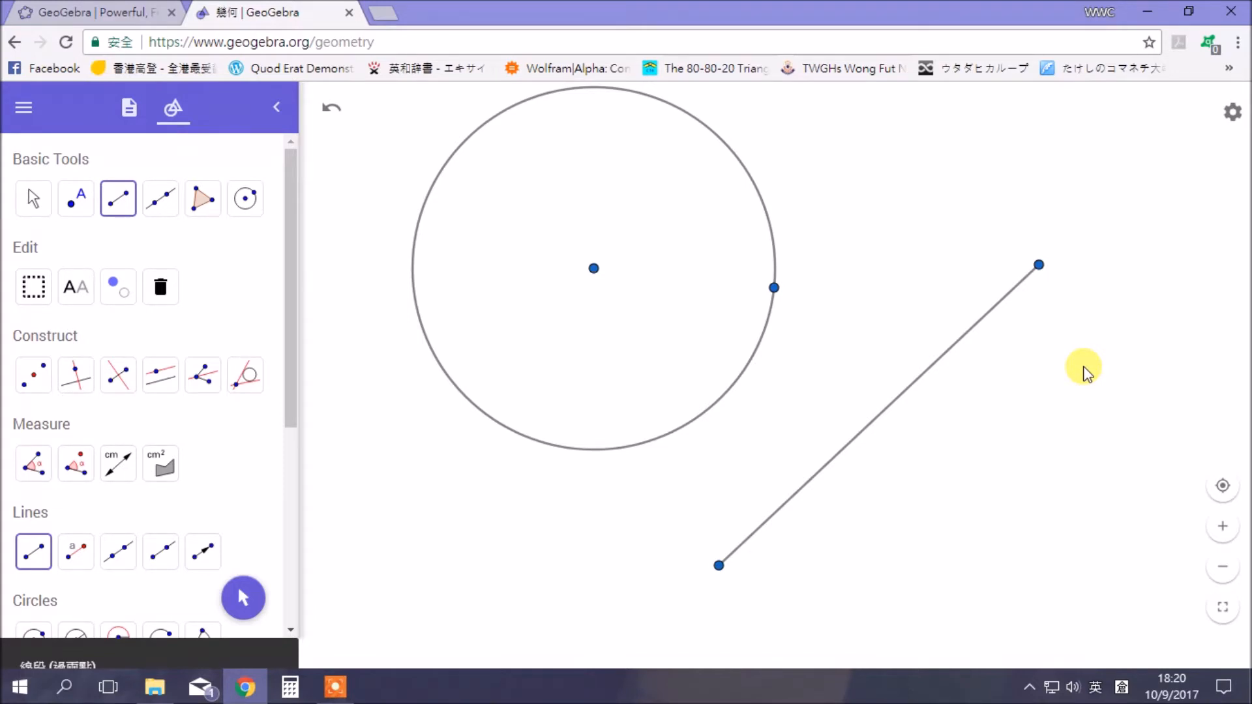
left_click(342, 690)
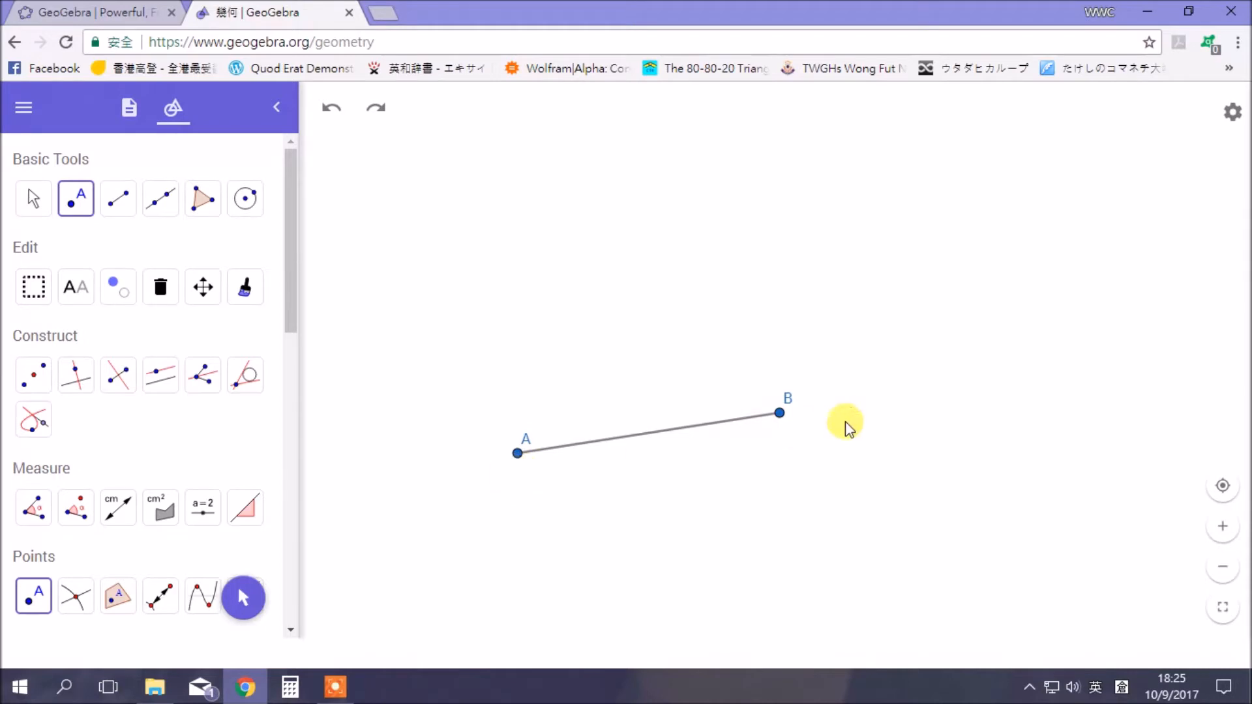
Step: Draw a line through point A and a new point placed well above segment AB
left_click(613, 466)
left_click(116, 199)
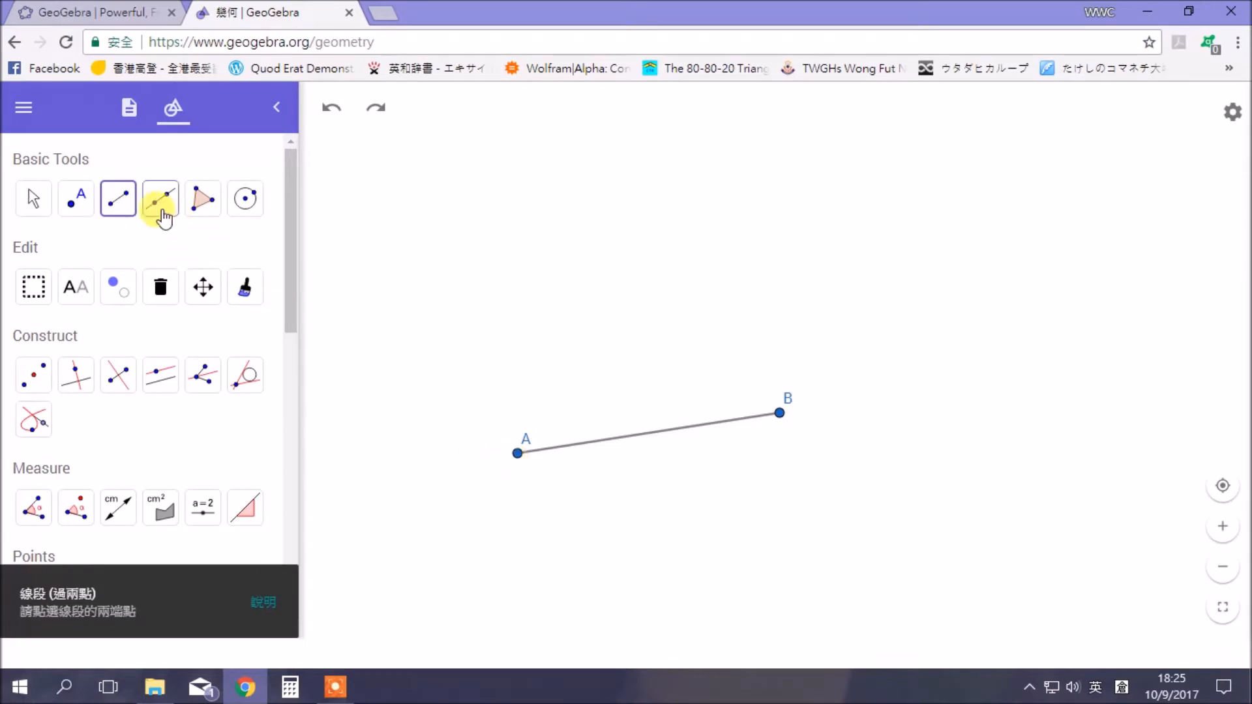
left_click(161, 204)
left_click(517, 454)
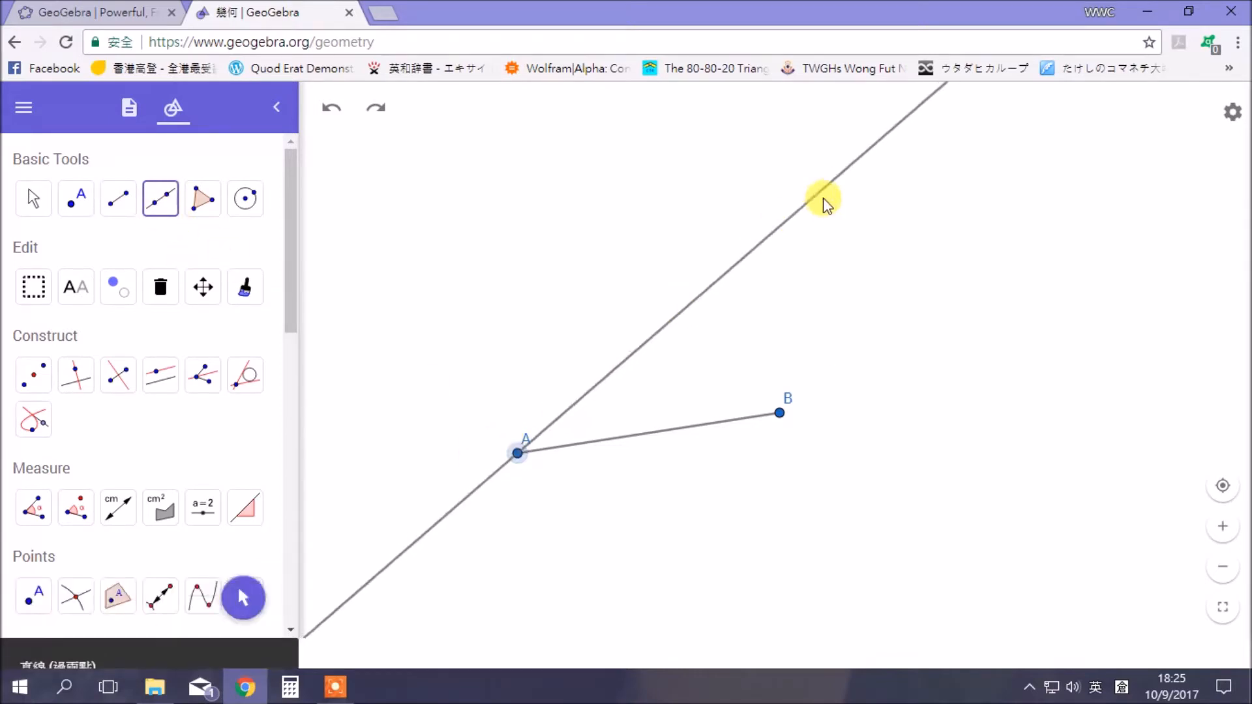
left_click(886, 166)
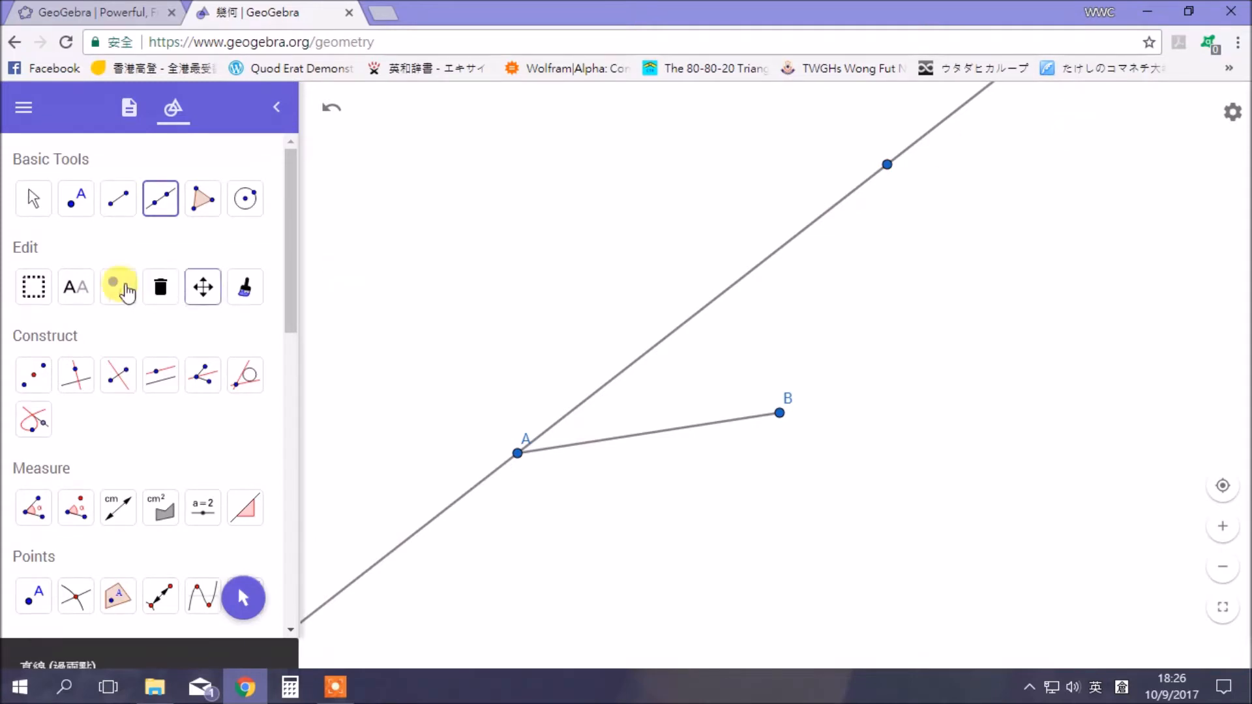
Step: Draw a circle centred at A through B and mark its intersections with the slanted line
left_click(245, 198)
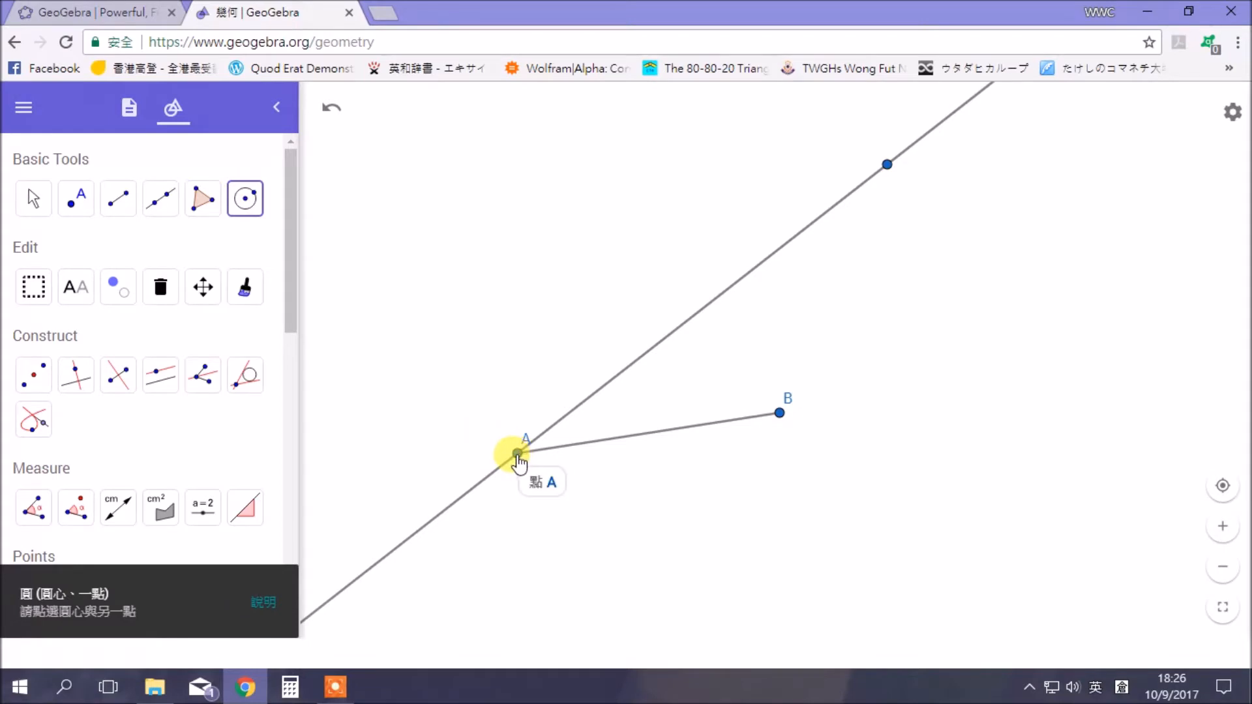
left_click(518, 454)
left_click(780, 414)
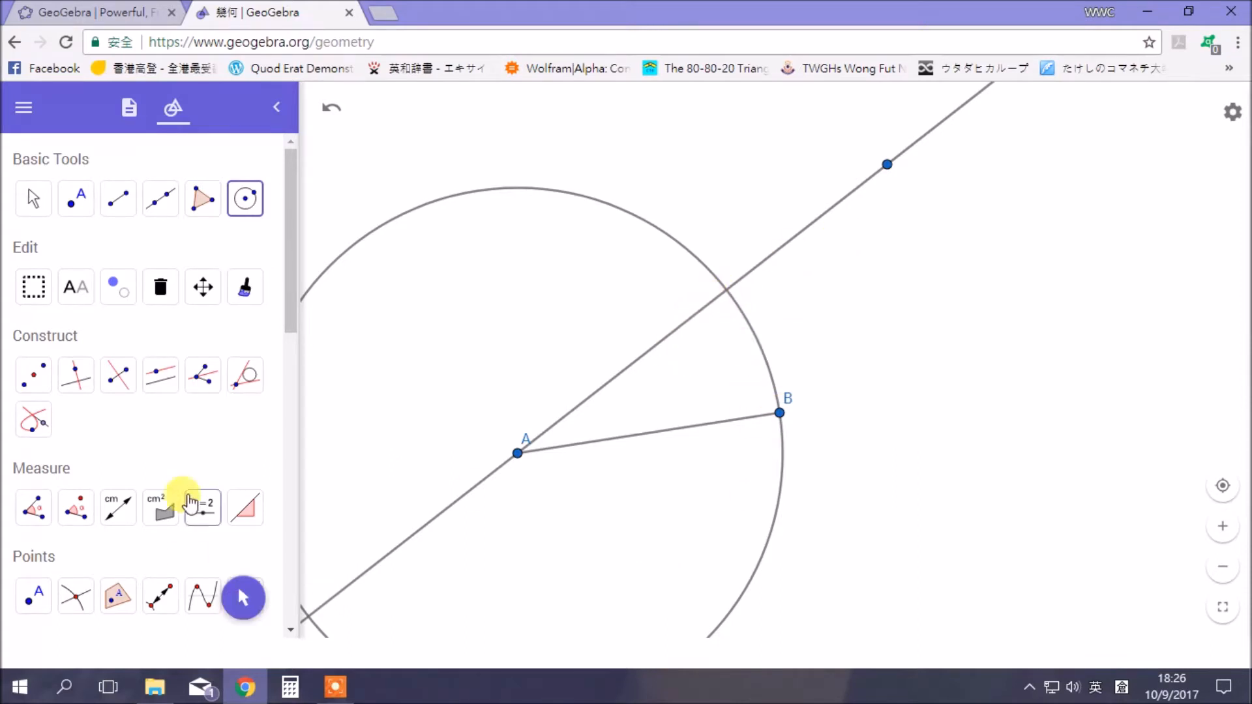
scroll(295, 312, "down", 1)
scroll(296, 312, "down", 1)
left_click(75, 471)
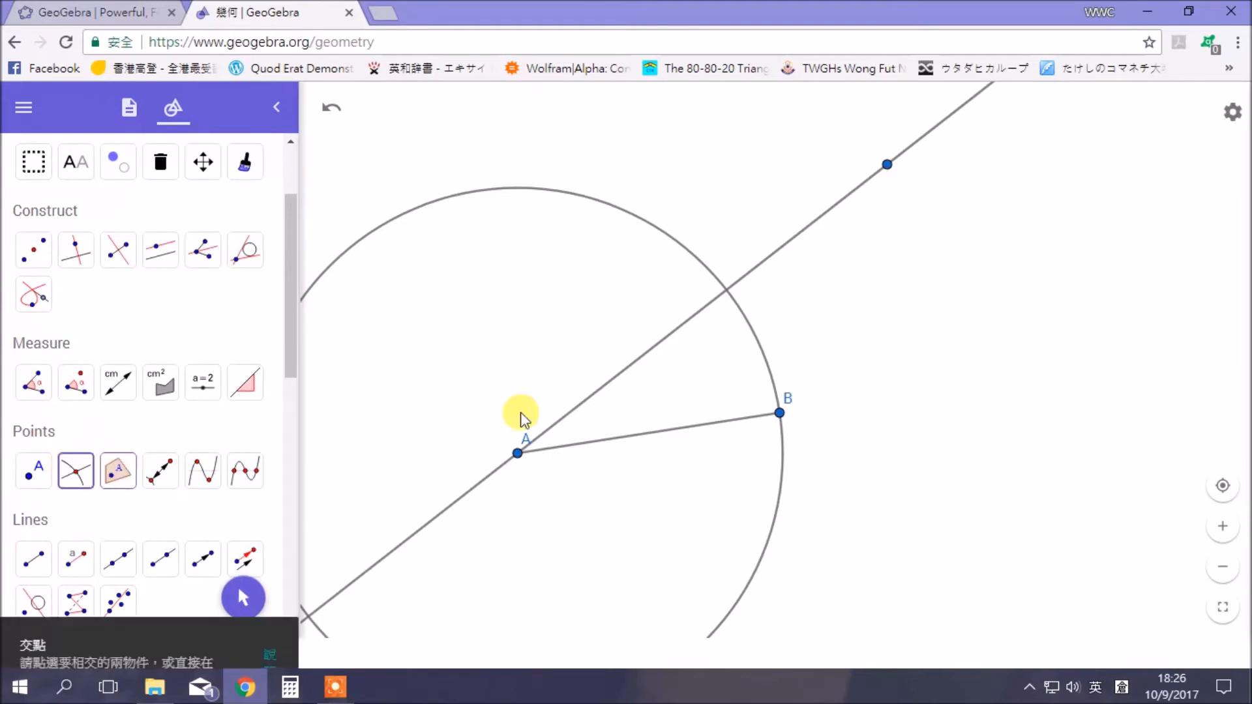
left_click(727, 293)
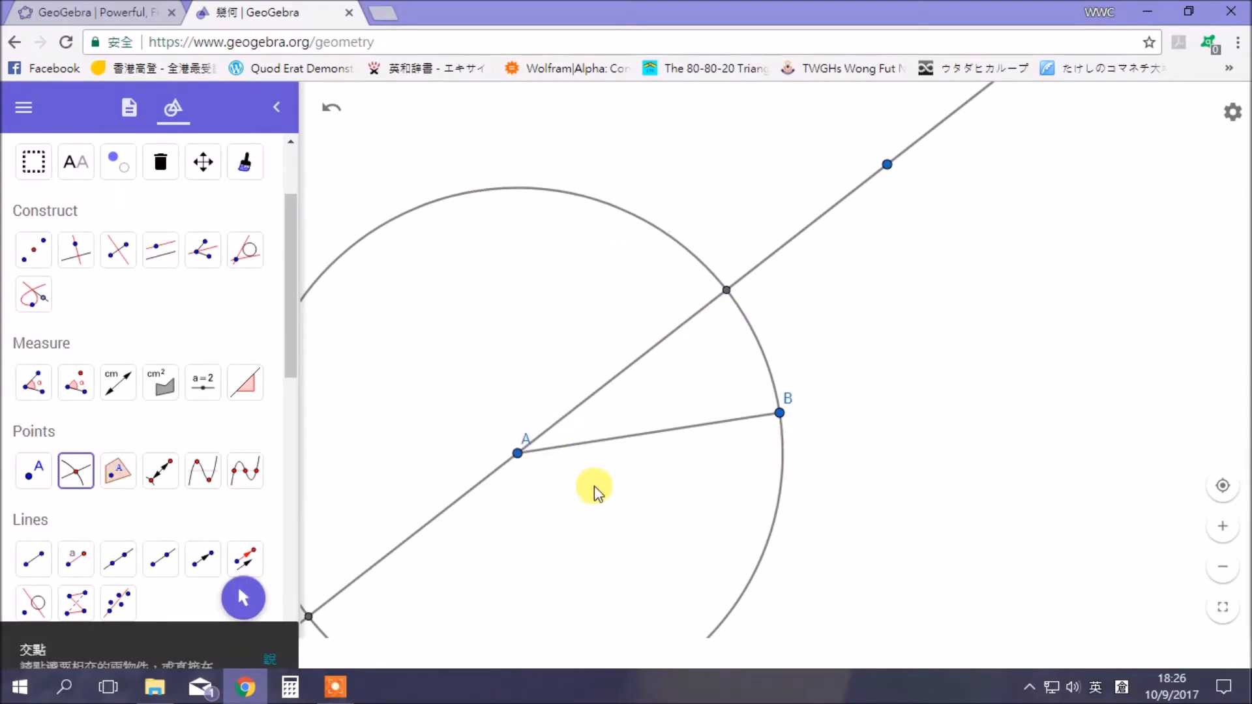
Step: Draw a circle centred at the upper intersection point through A and mark its intersections with the line
scroll(664, 493, "down", 3)
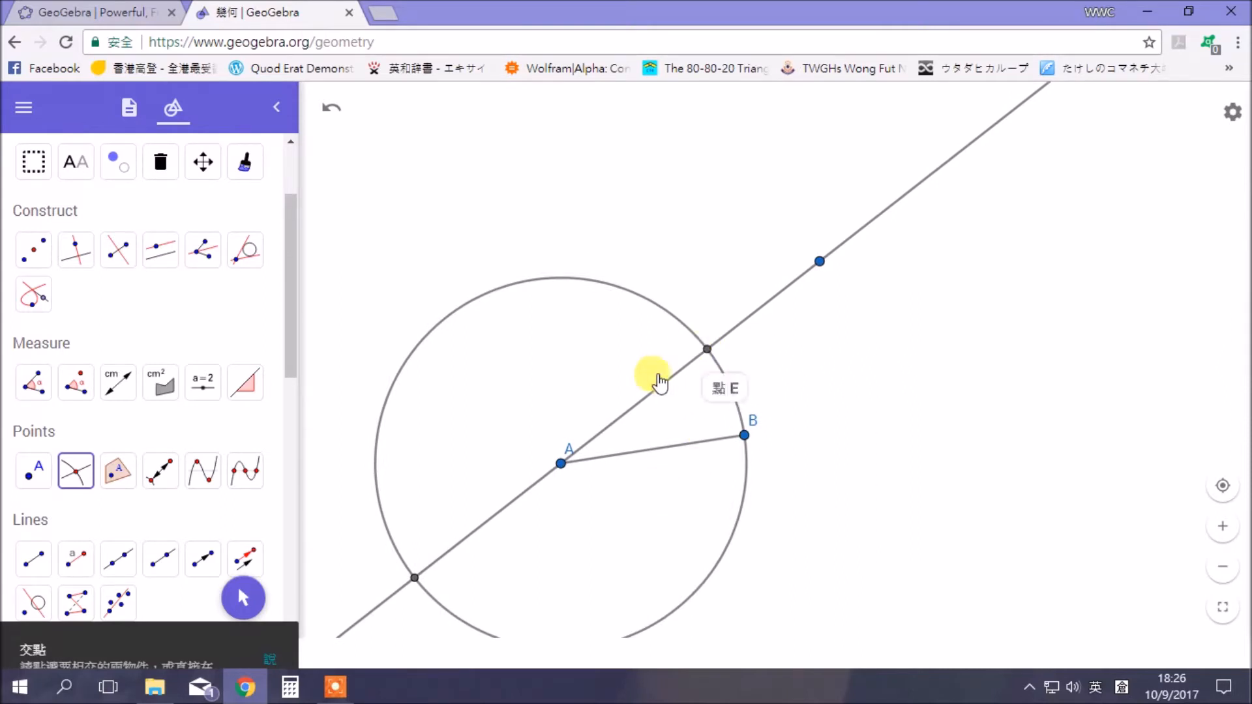
scroll(717, 389, "down", 1)
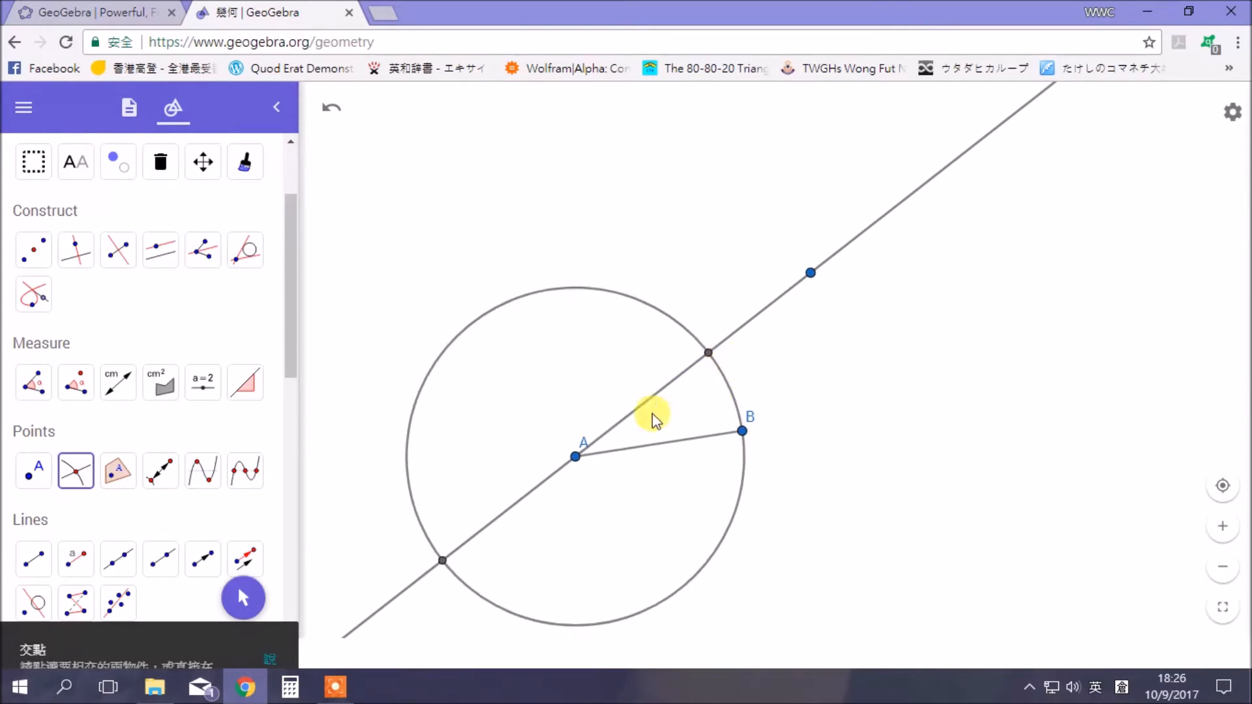
left_click_drag(297, 267, 302, 173)
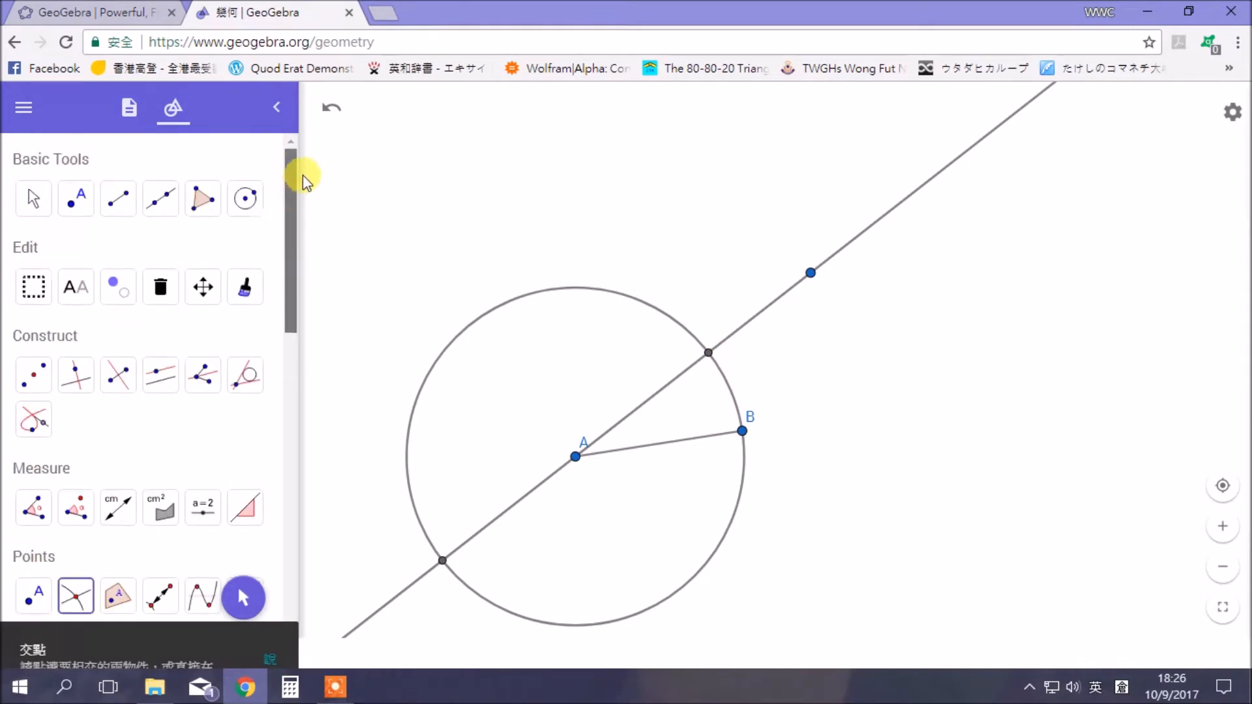
left_click(245, 198)
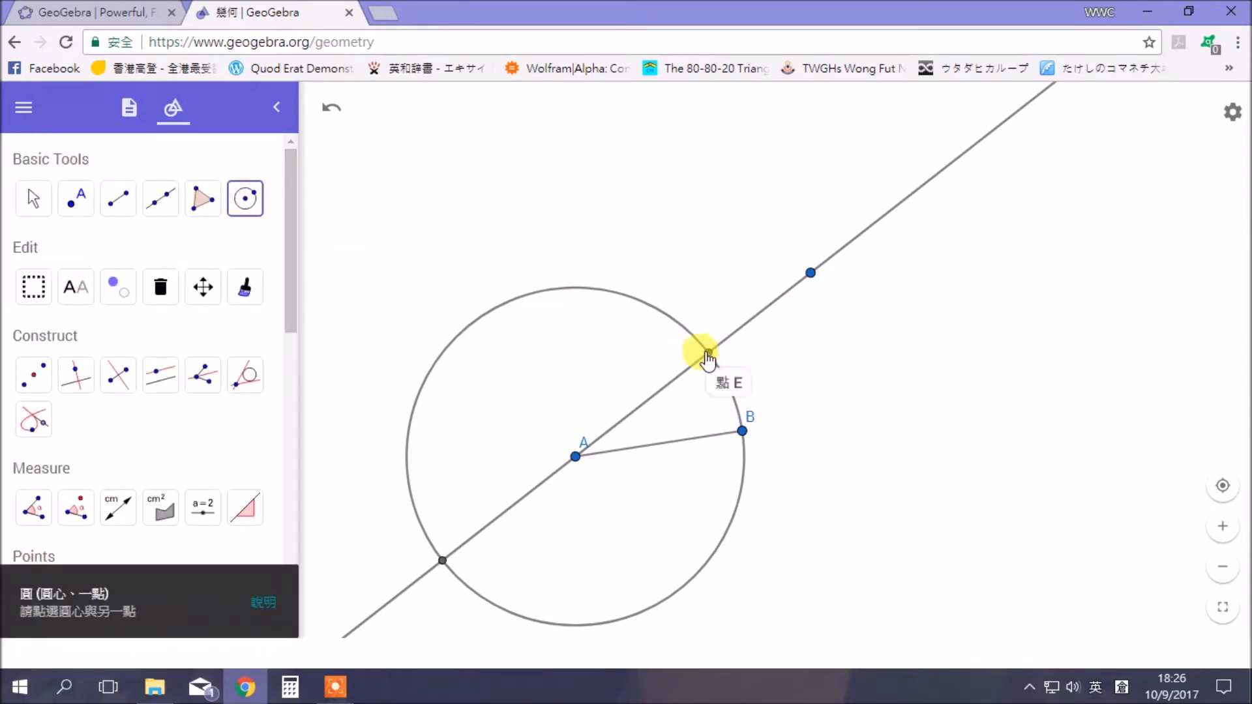
left_click(708, 355)
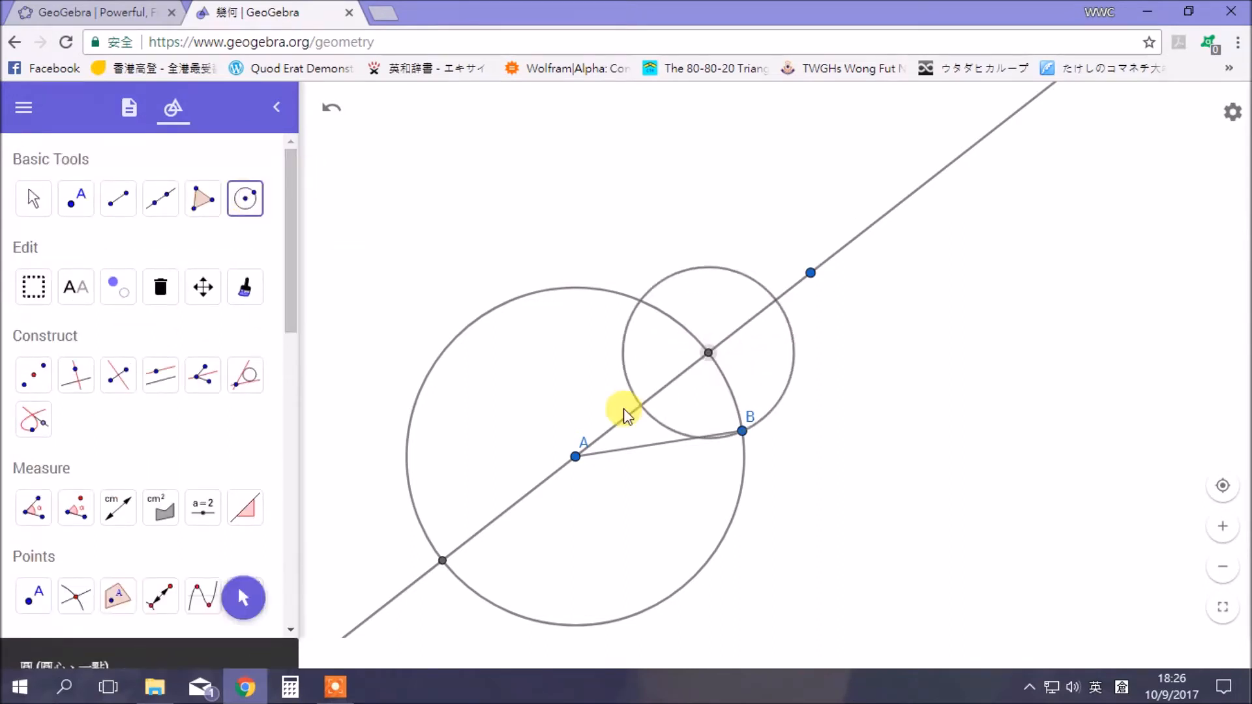
left_click(575, 457)
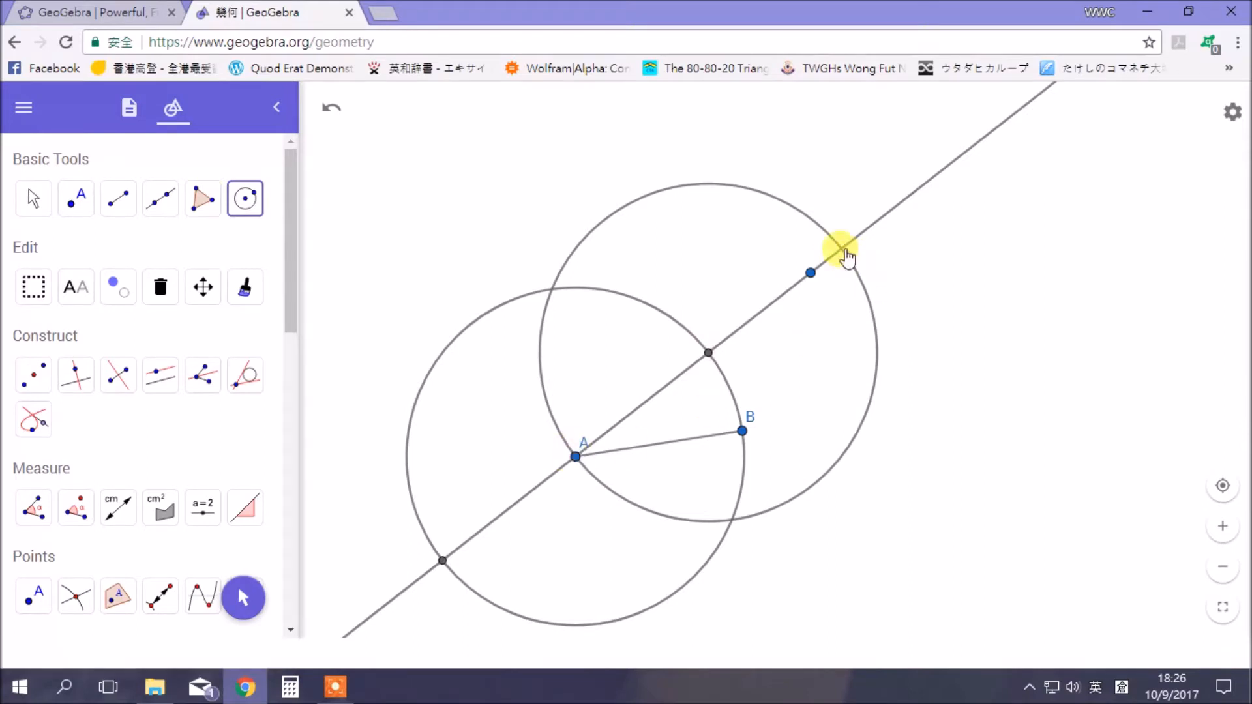
left_click(76, 595)
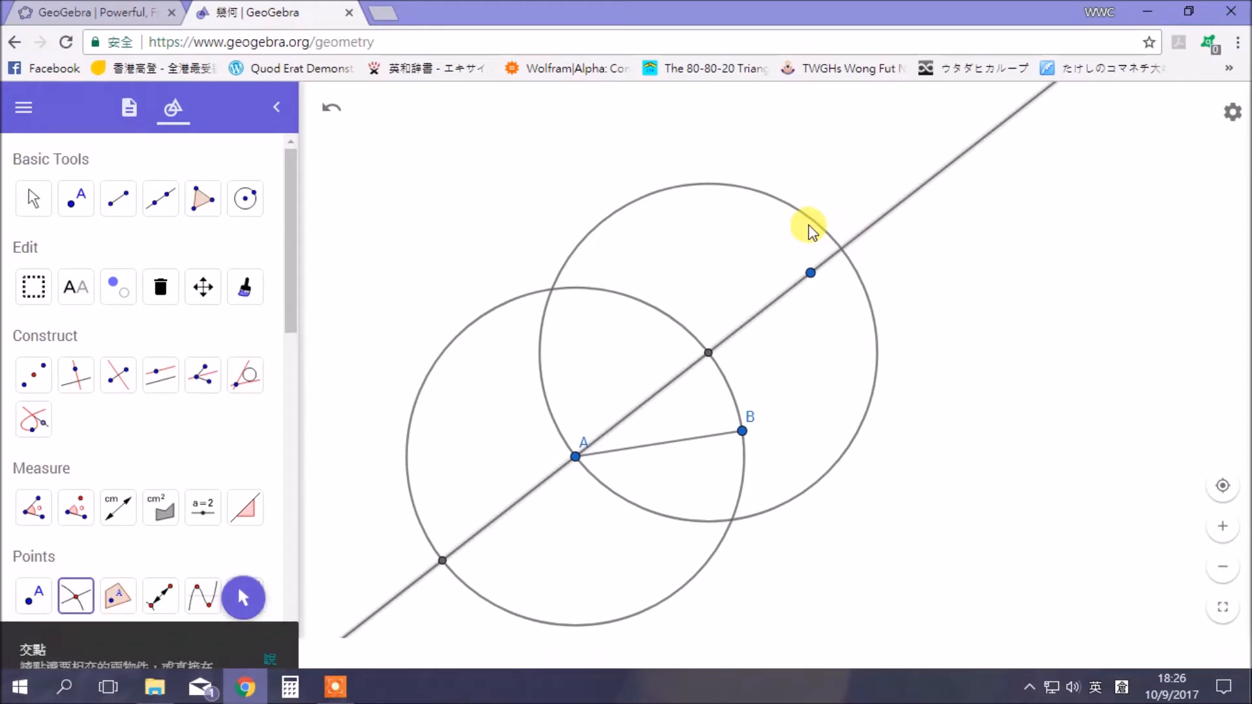
left_click(840, 251)
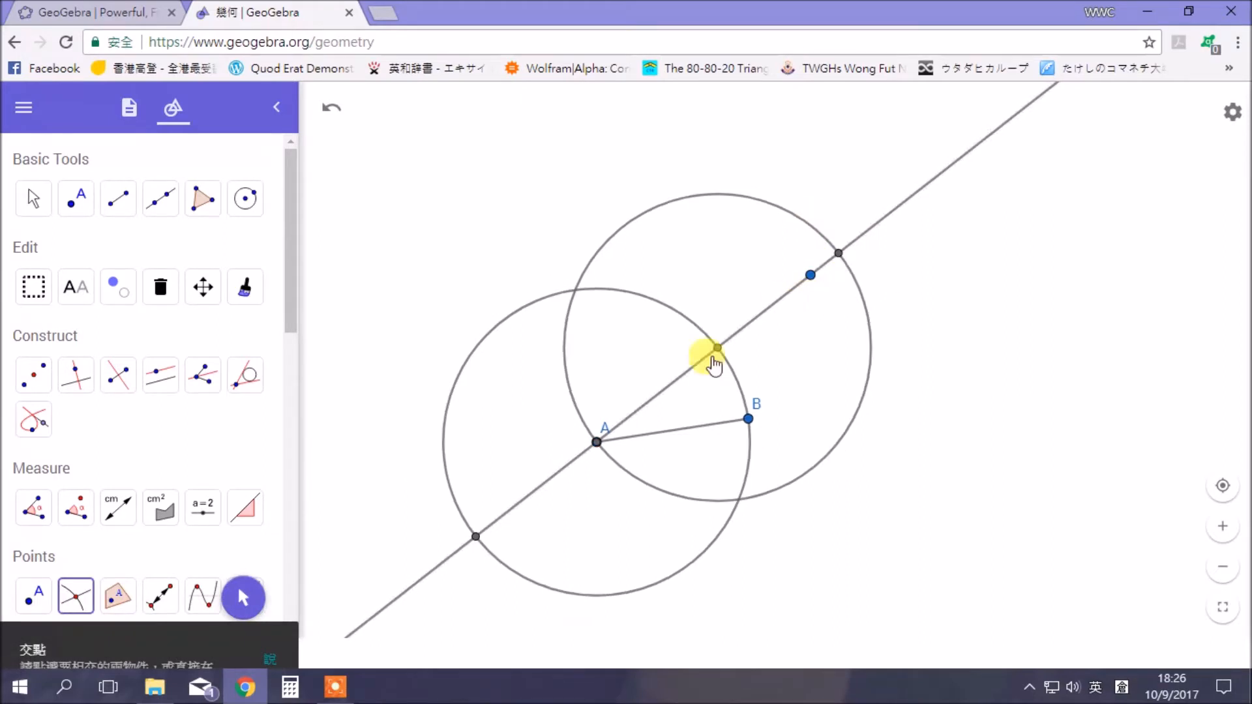
Step: Draw a third circle centred at the farthest intersection point through the preceding one, and mark its intersections with the line
left_click(245, 198)
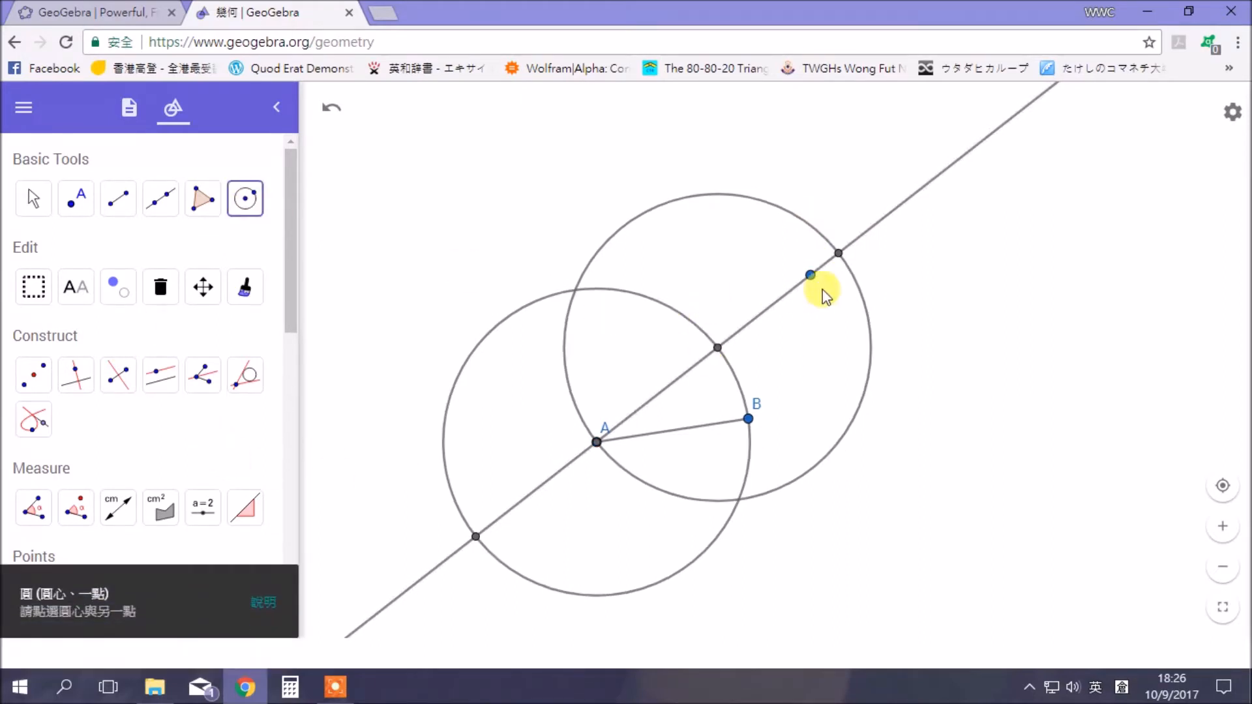
left_click(839, 253)
left_click(719, 348)
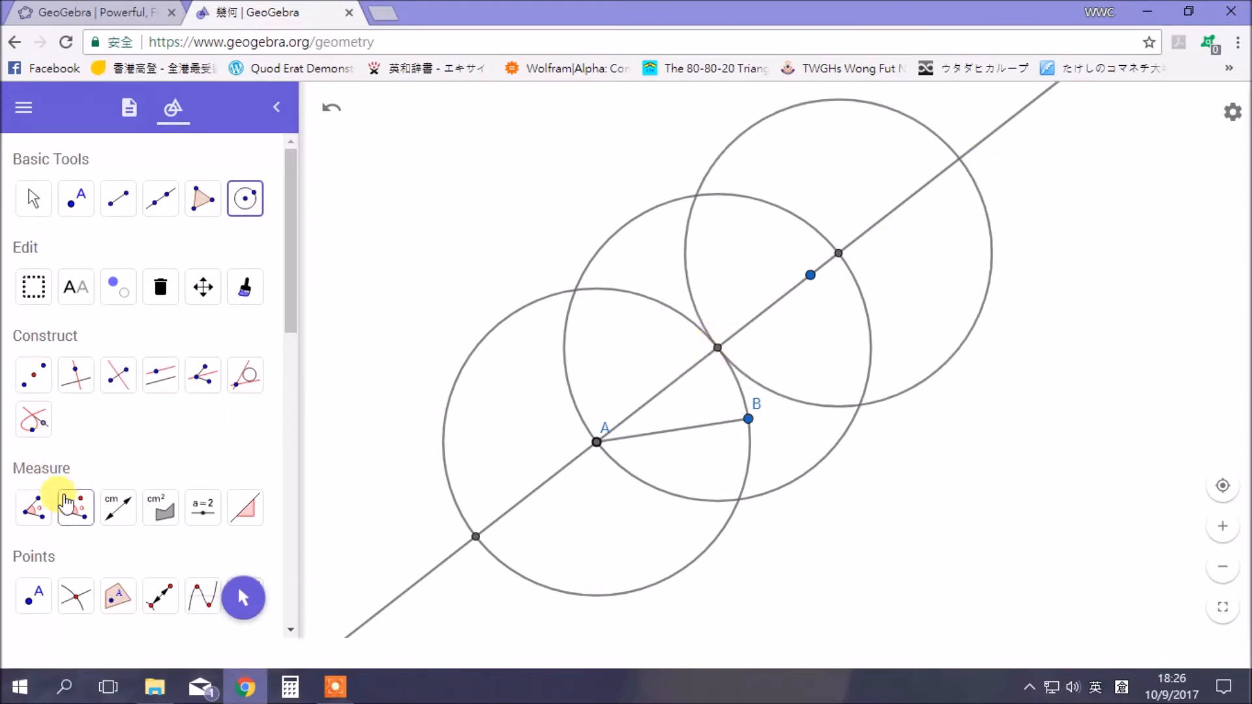
left_click(75, 595)
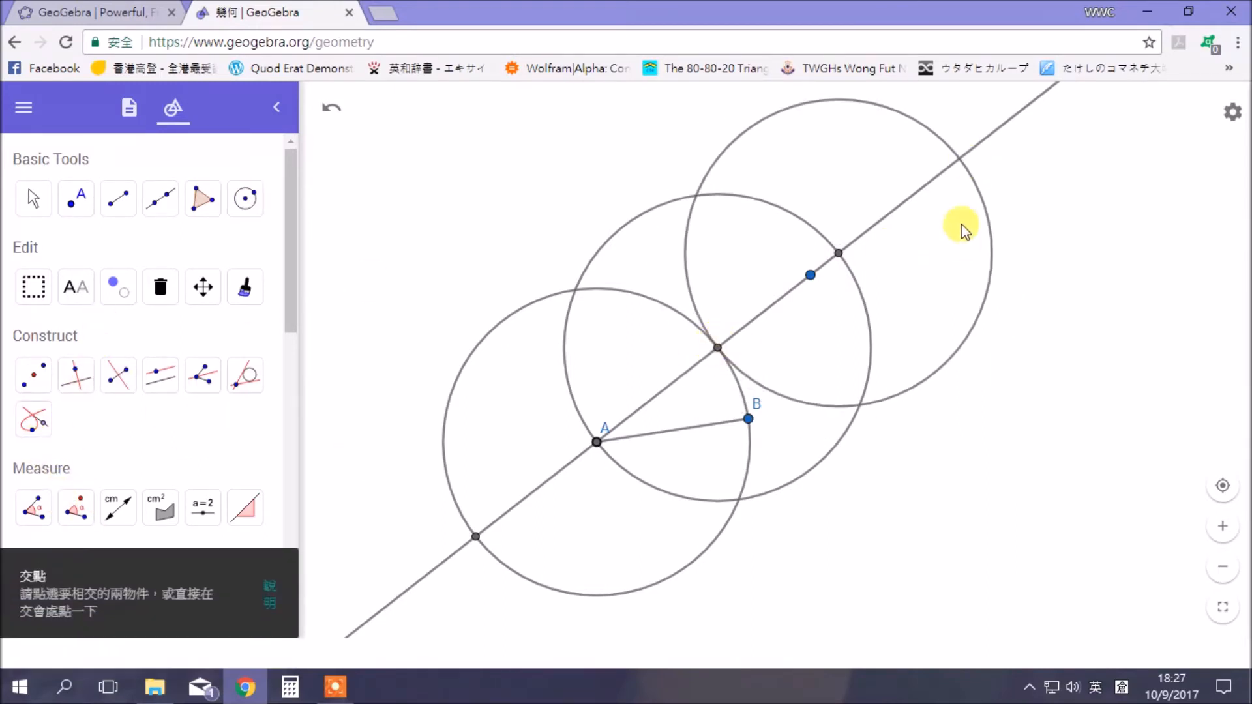
left_click(958, 159)
left_click(597, 444)
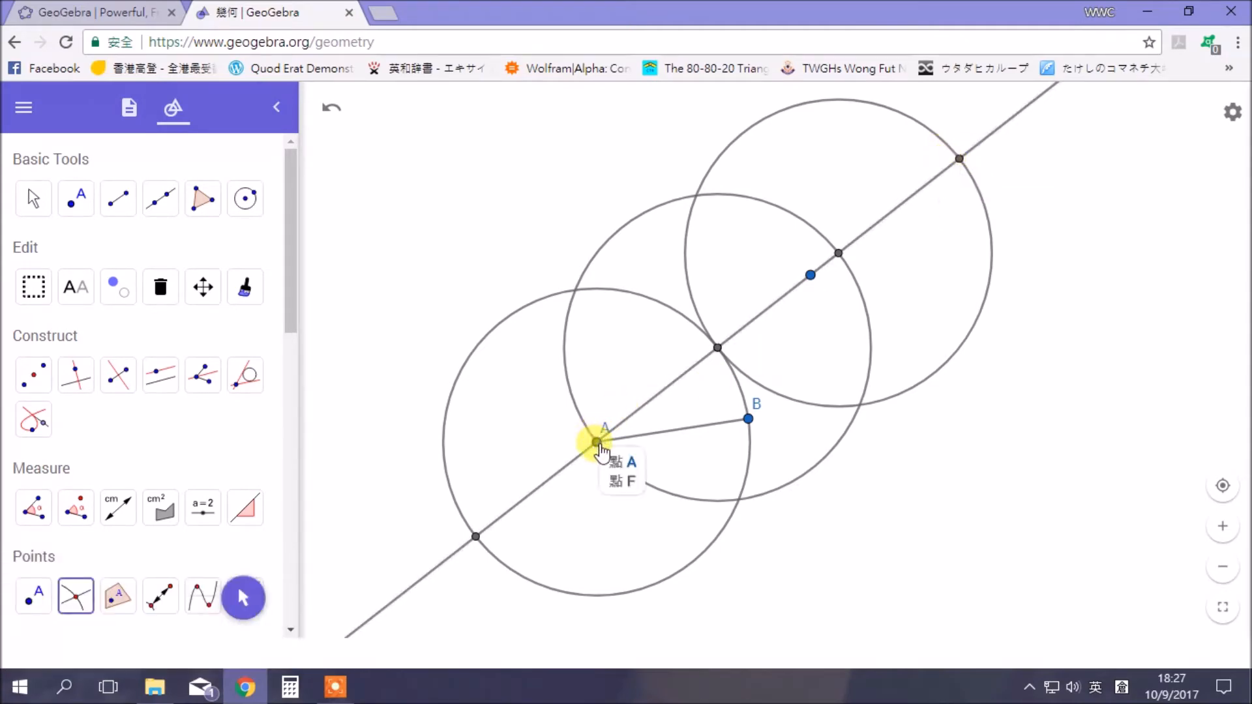
left_click(718, 348)
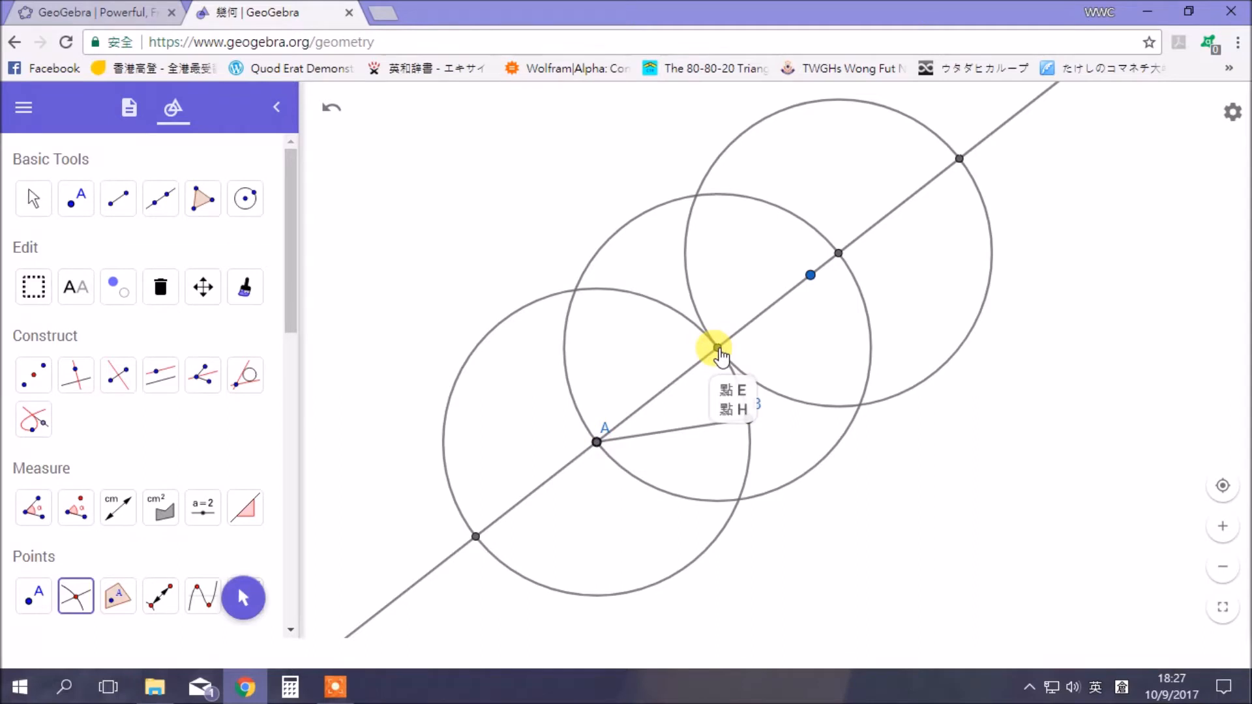
left_click(838, 254)
left_click(959, 160)
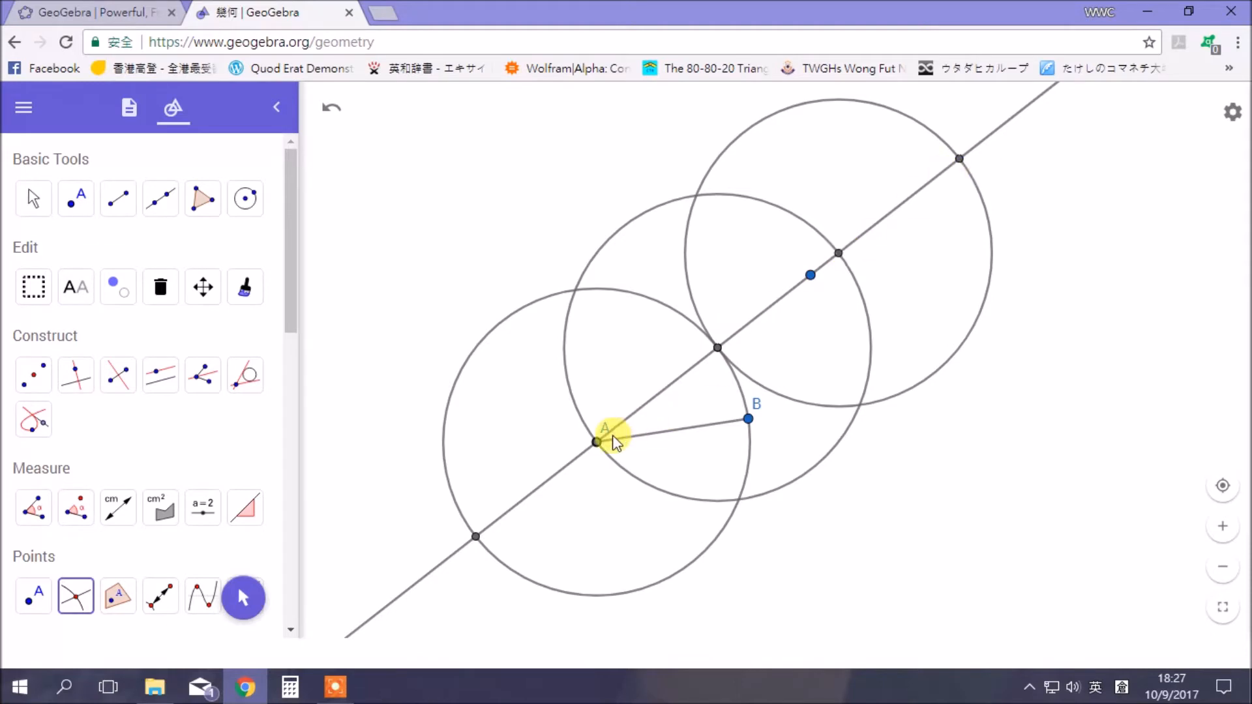
right_click(960, 158)
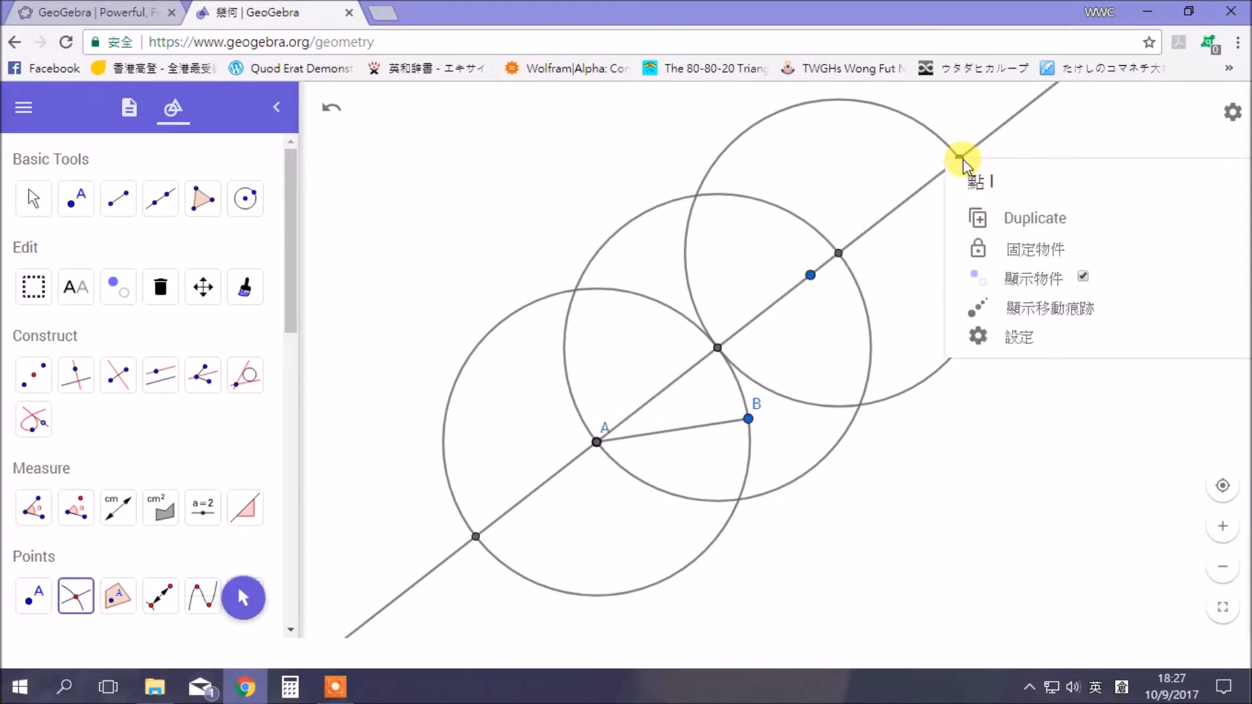
left_click(965, 157)
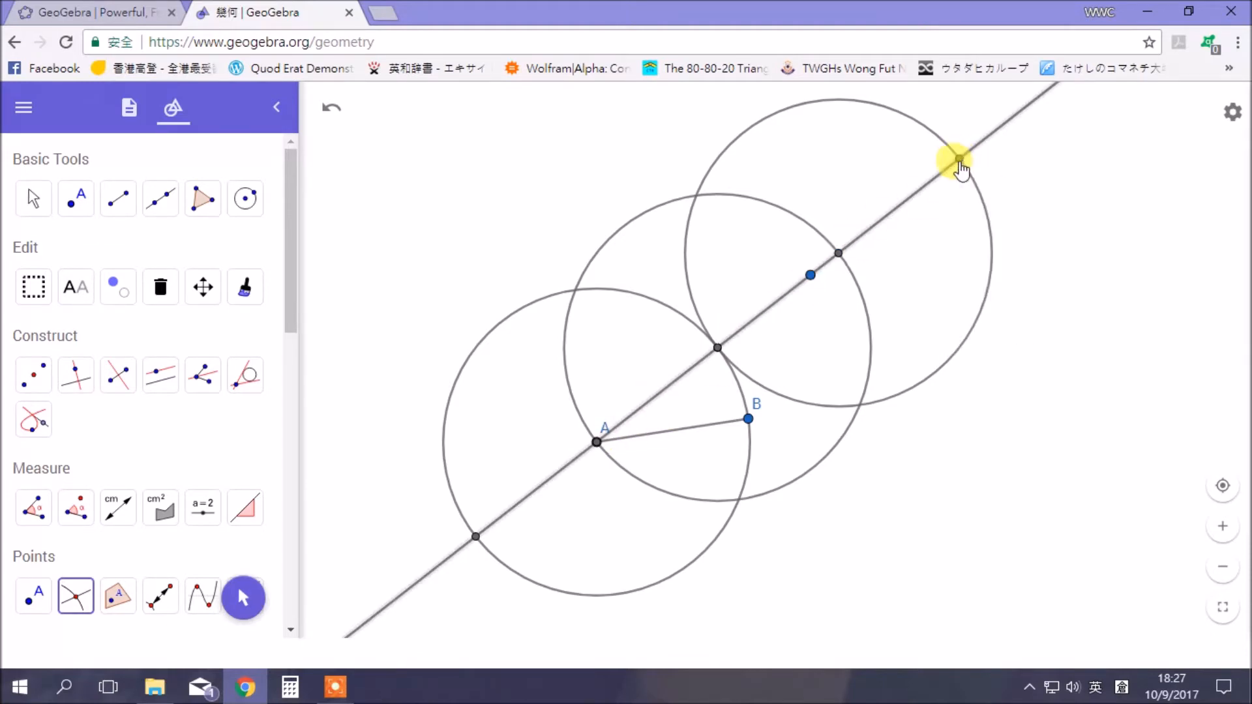
right_click(960, 159)
left_click(959, 161)
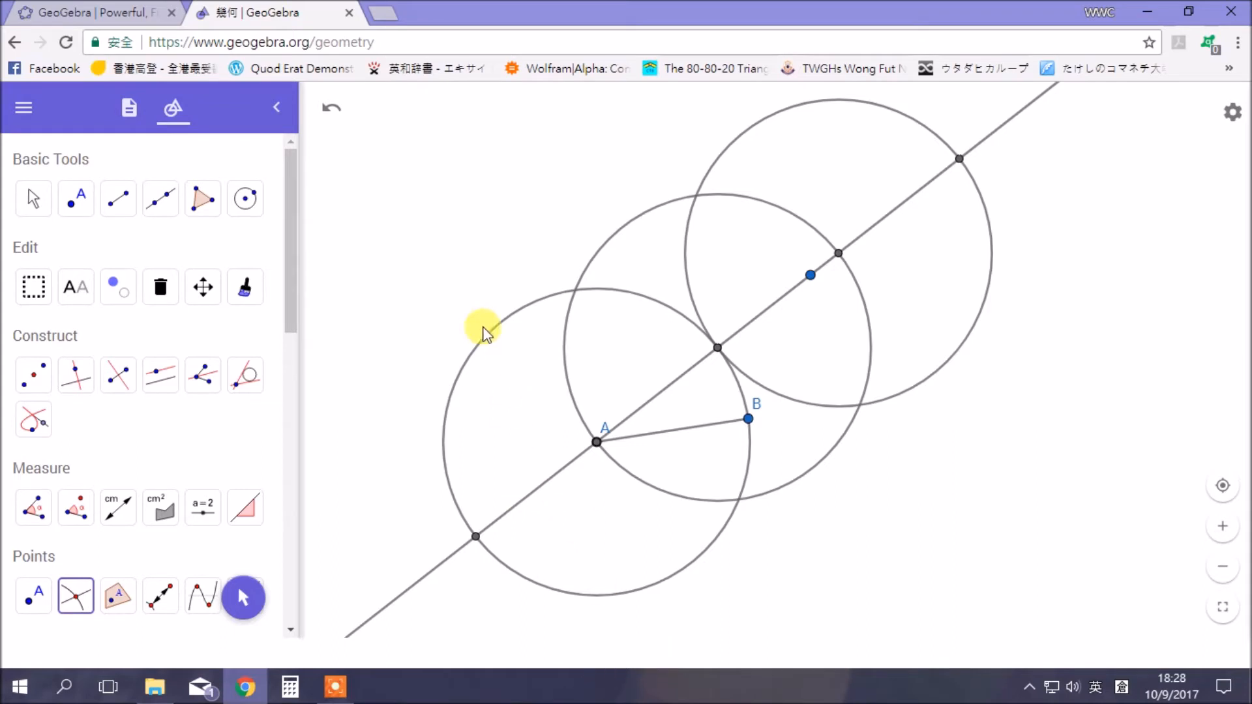
Step: Hide the three construction circles and the blue point C that defines the slanted line
right_click(534, 305)
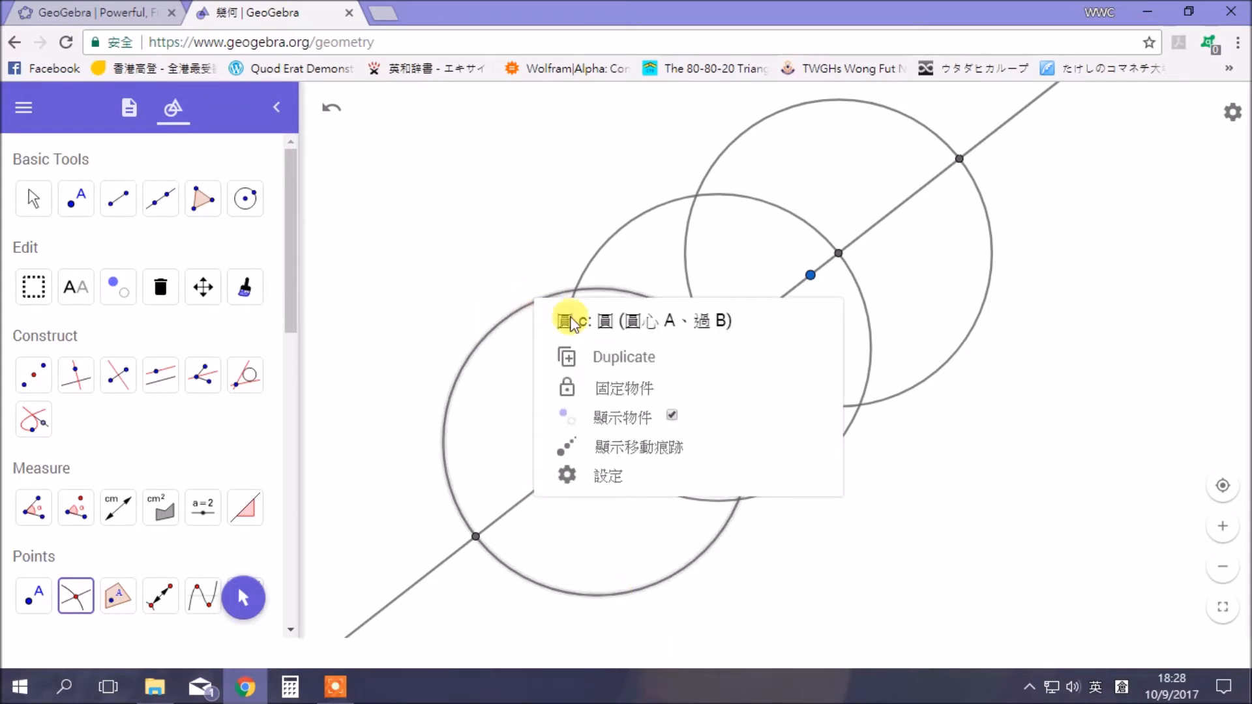
left_click(672, 415)
right_click(679, 203)
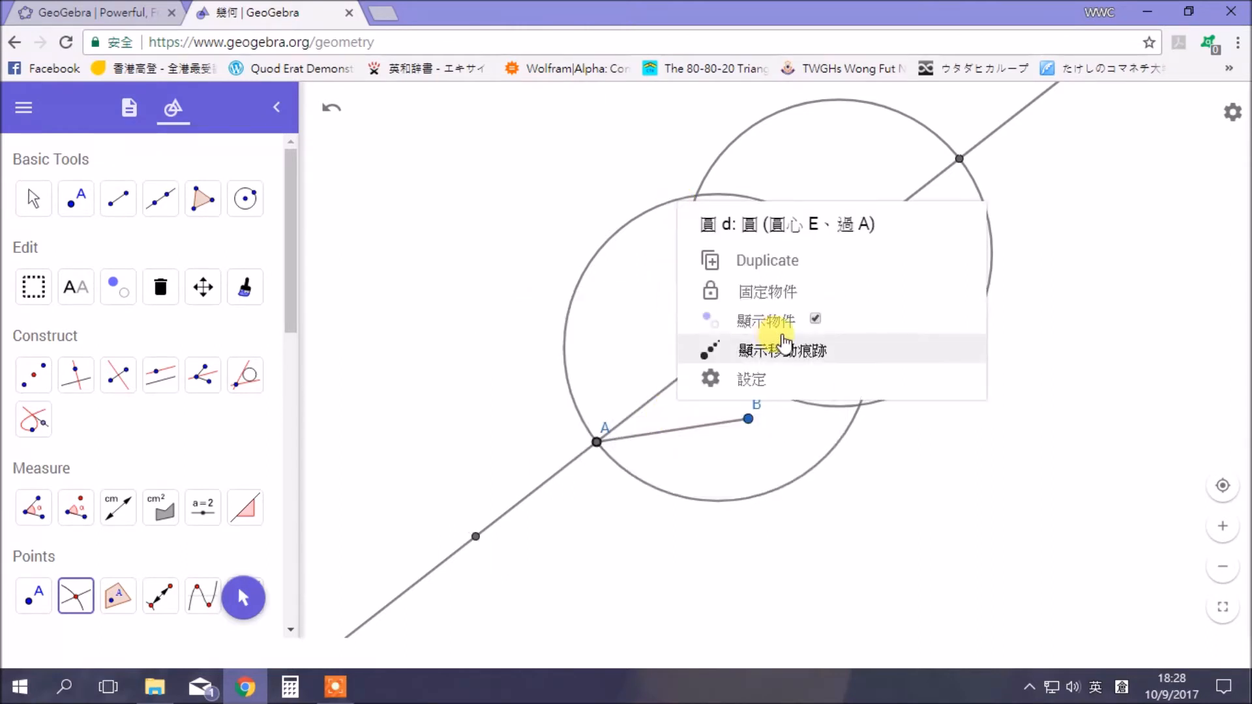
left_click(784, 322)
right_click(754, 133)
left_click(843, 248)
right_click(810, 280)
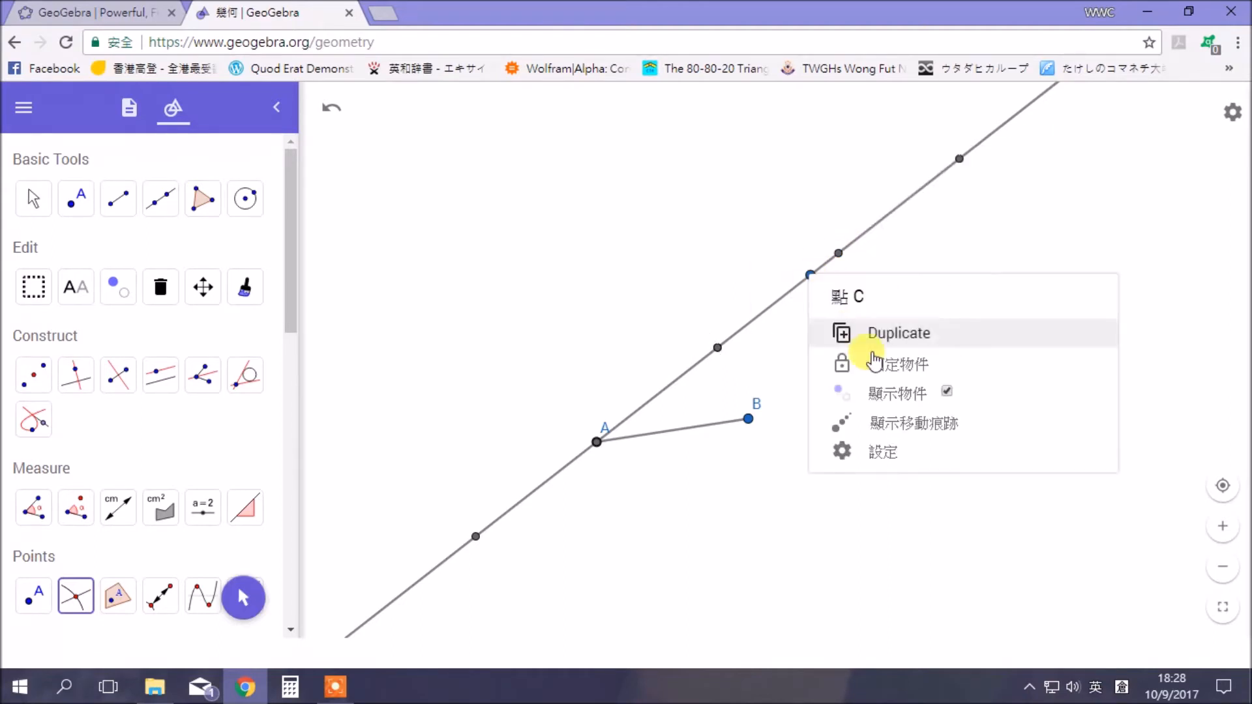
left_click(889, 394)
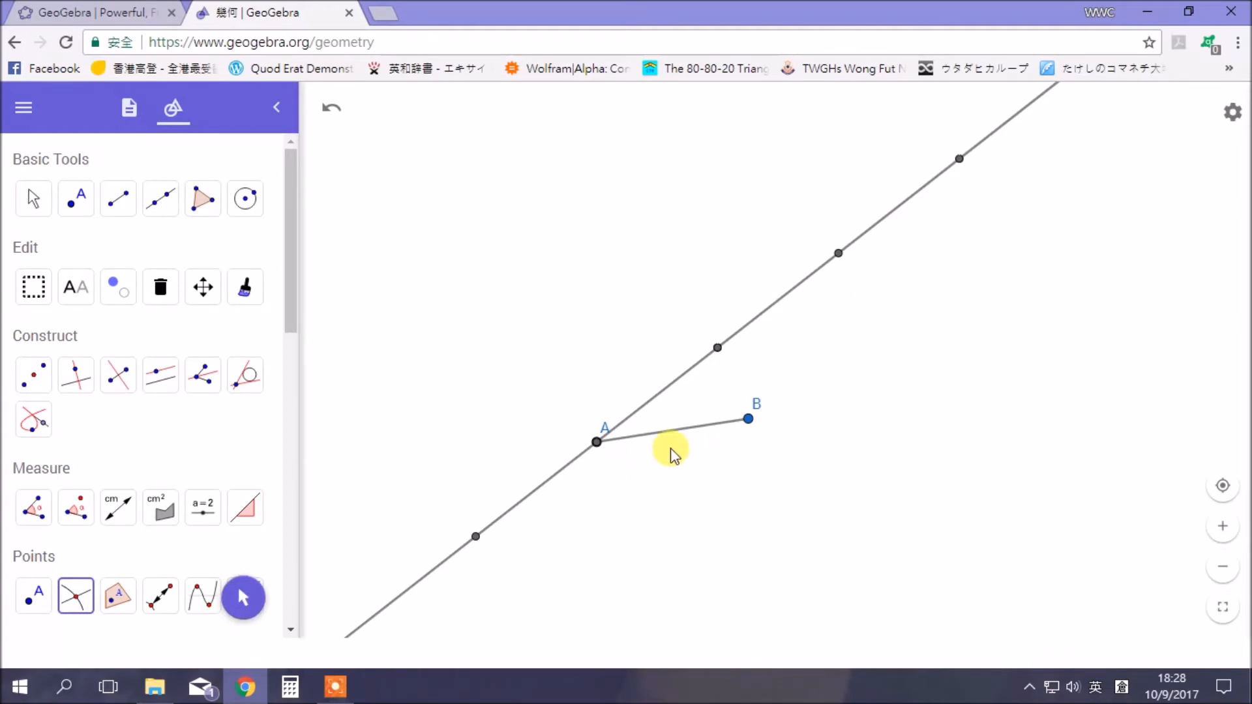
Step: Draw a segment from the farthest upper division point on the slanted line to B
left_click(121, 202)
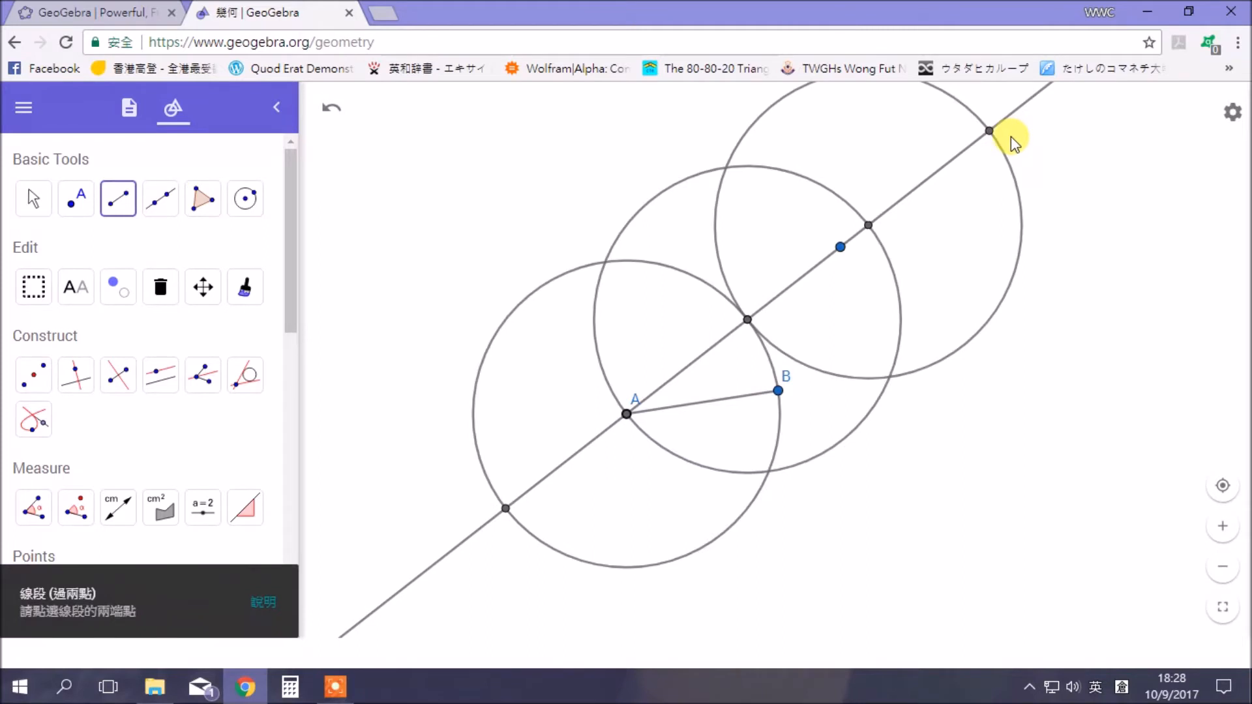
left_click(988, 131)
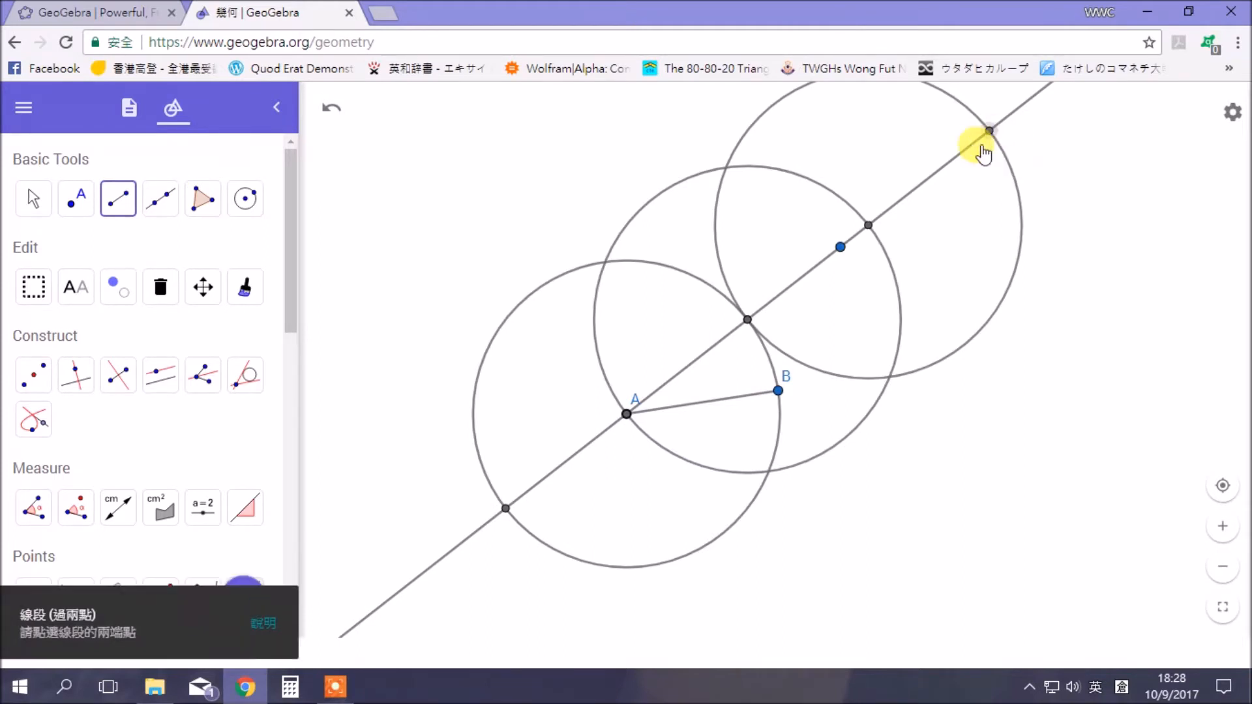
left_click(778, 391)
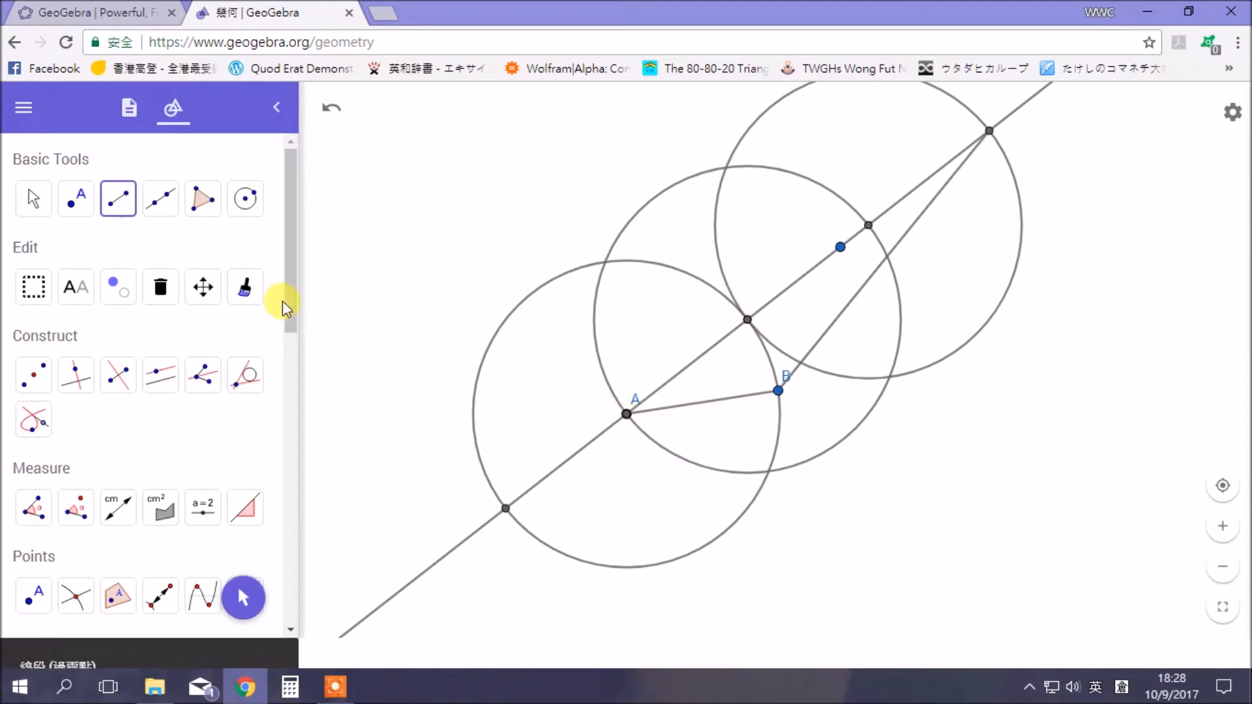
mouse_move(290, 307)
left_mouse_down()
mouse_move(291, 344)
mouse_move(294, 287)
left_mouse_up()
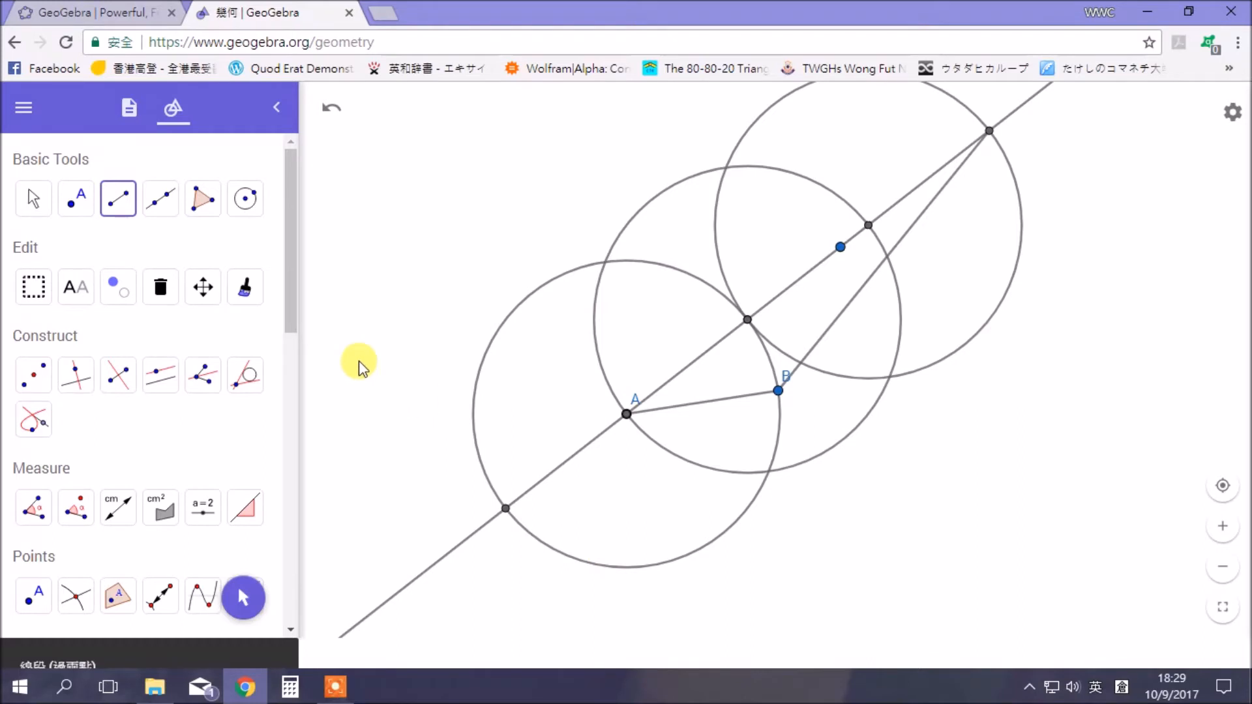
Step: Construct two lines parallel to the segment ending at B, through the two intermediate division points above A
left_click(173, 399)
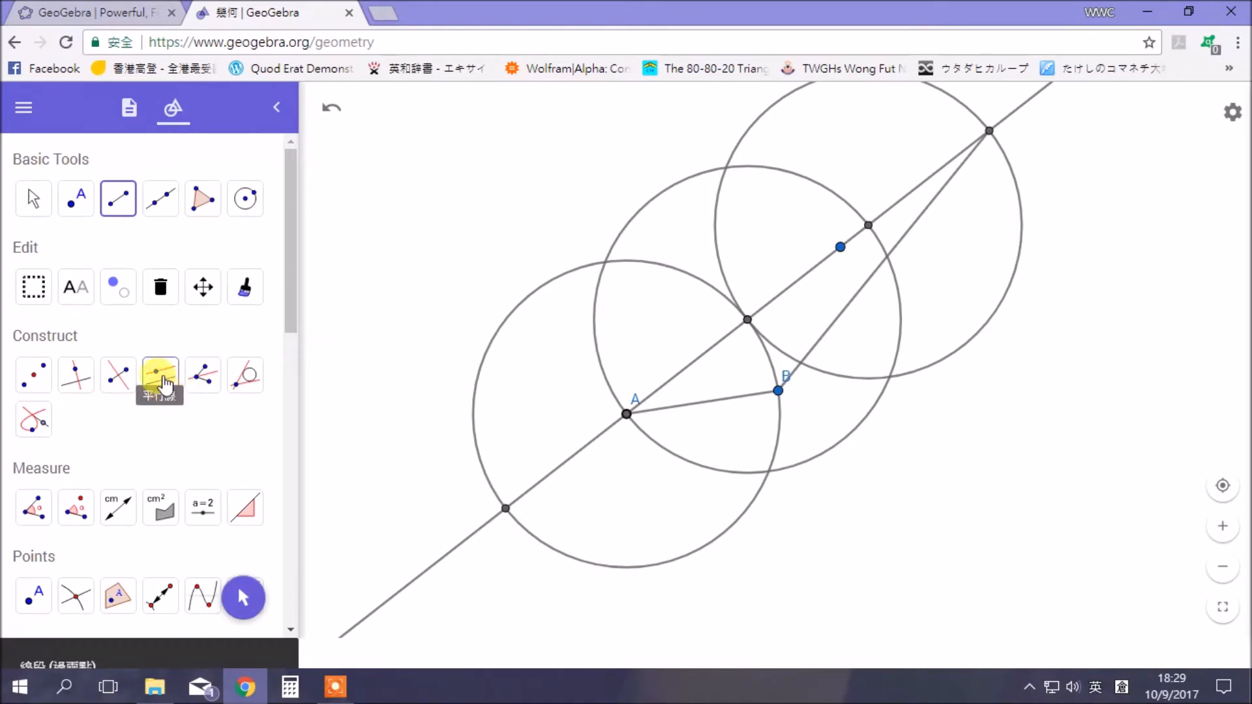
left_click(871, 227)
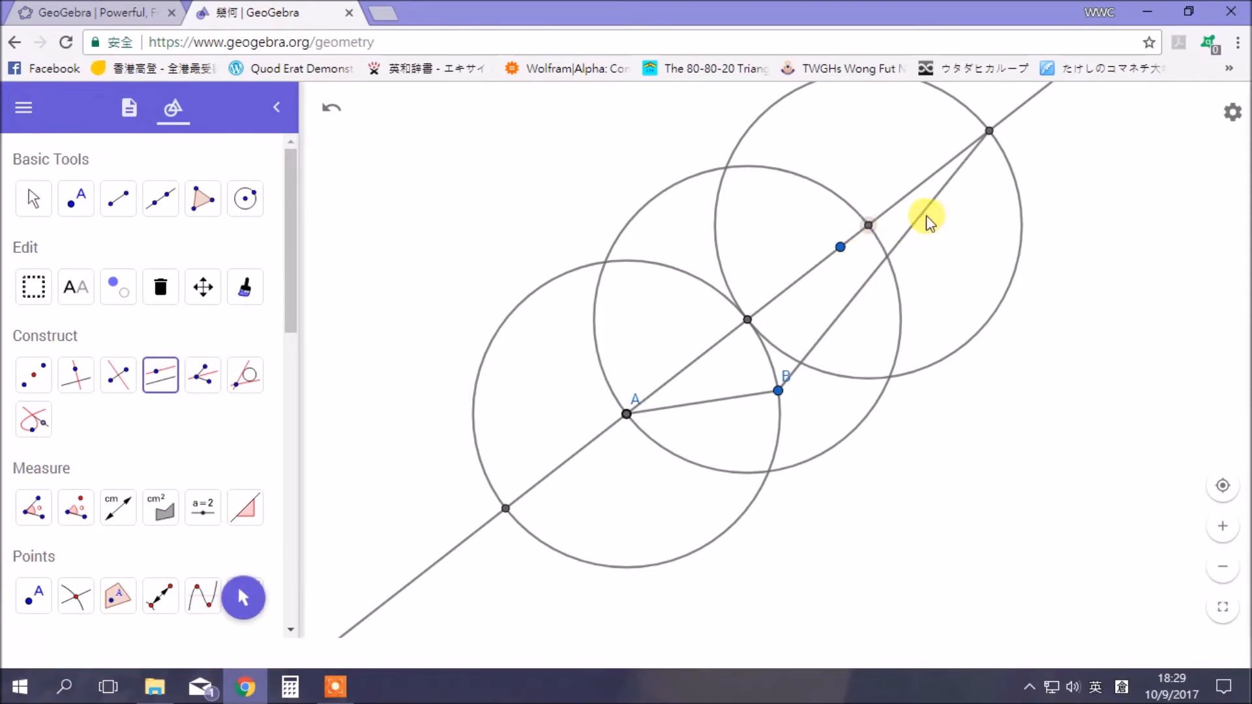
left_click(921, 219)
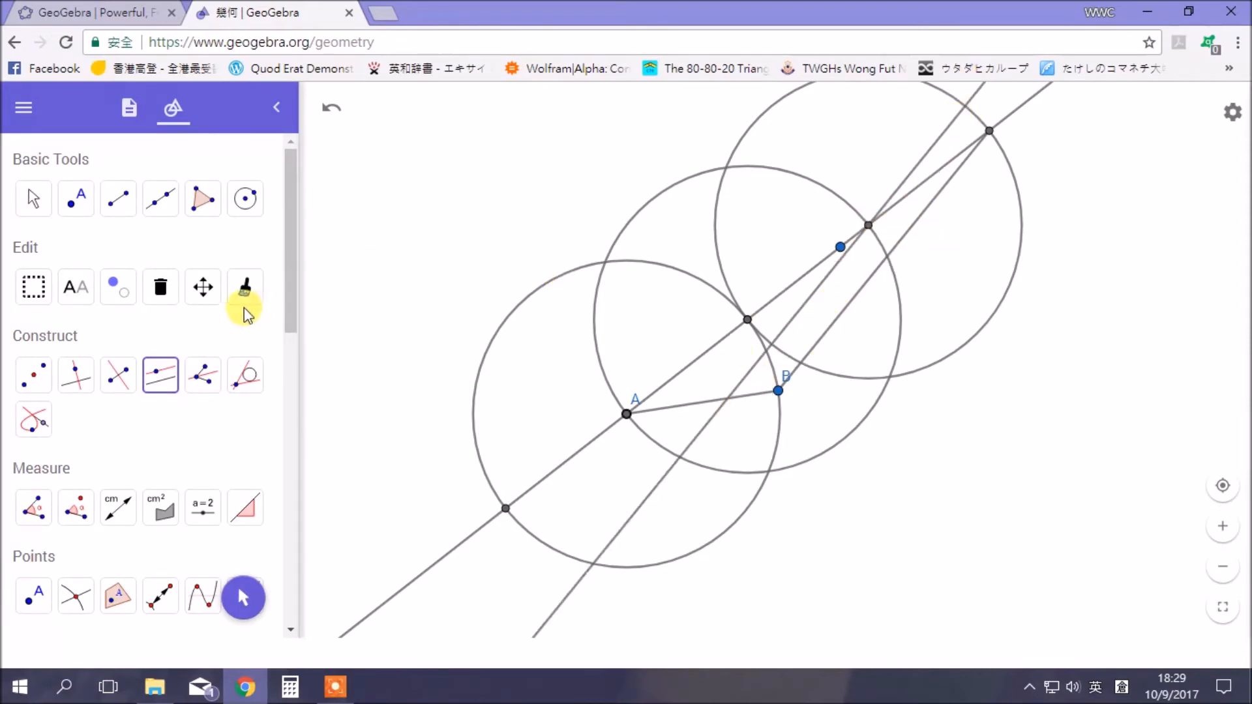
left_click(160, 375)
left_click(748, 320)
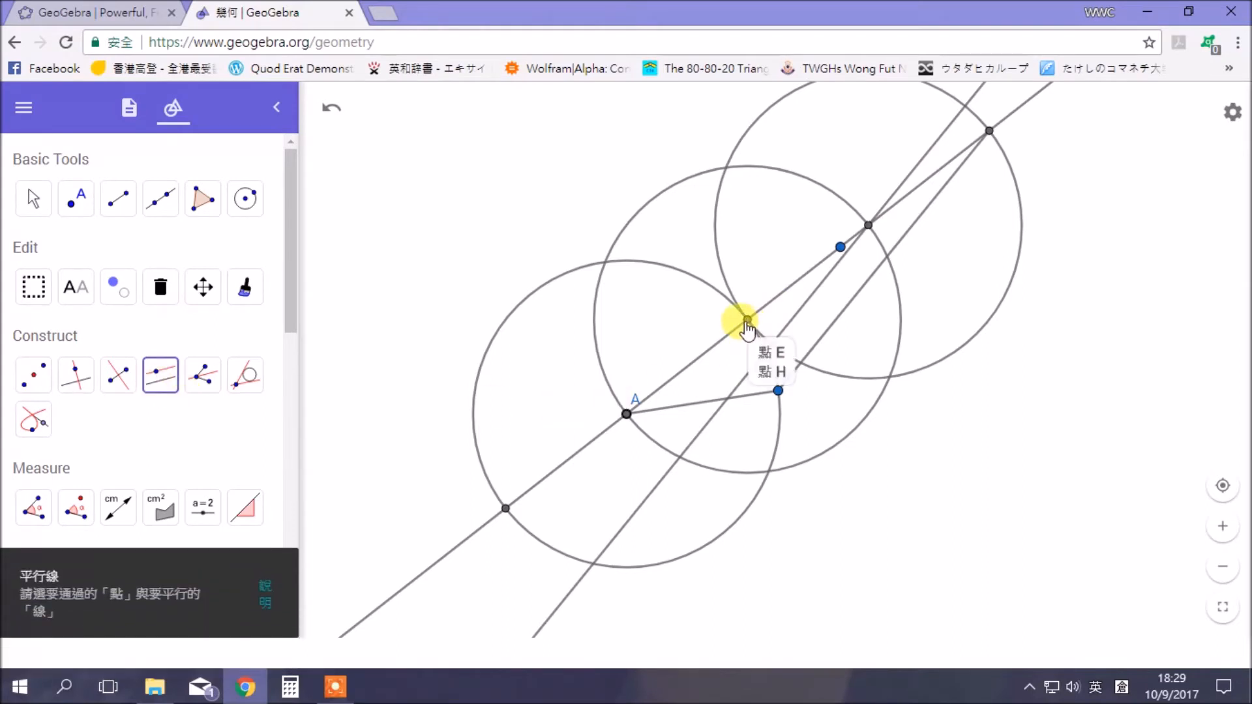
left_click(909, 242)
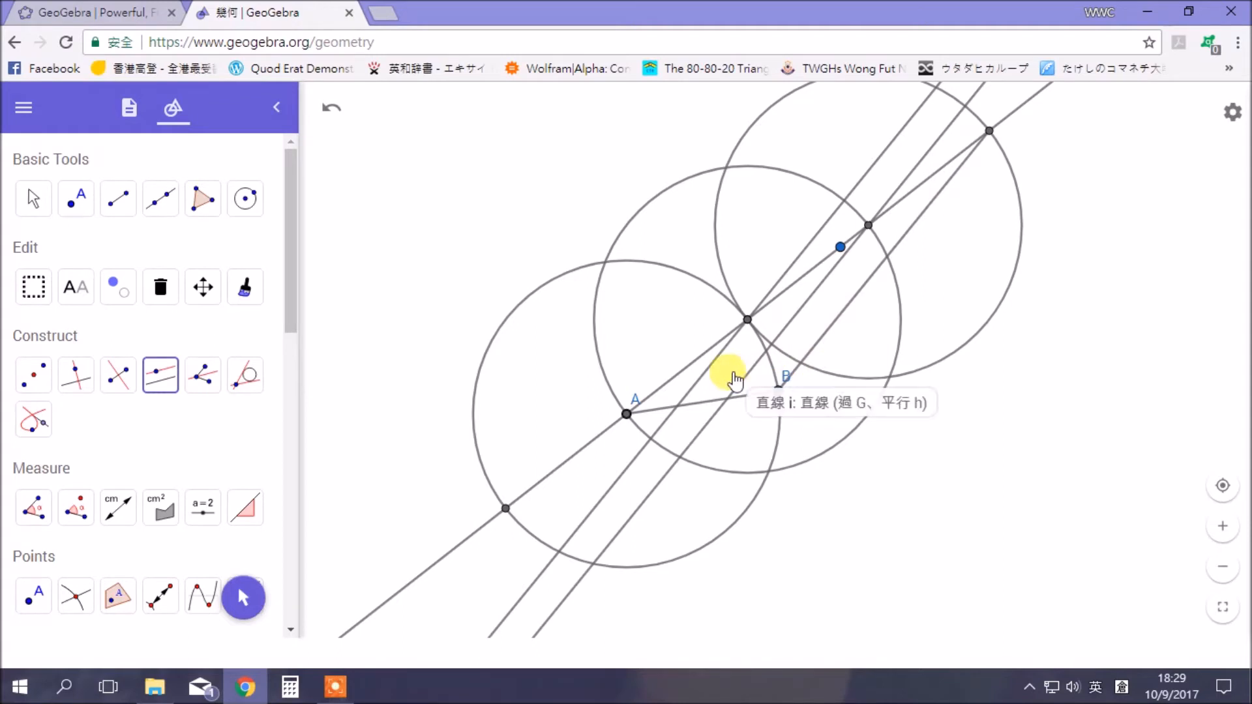
Step: Hide the three construction circles and point C, leaving the parallel lines and division points displayed
right_click(532, 288)
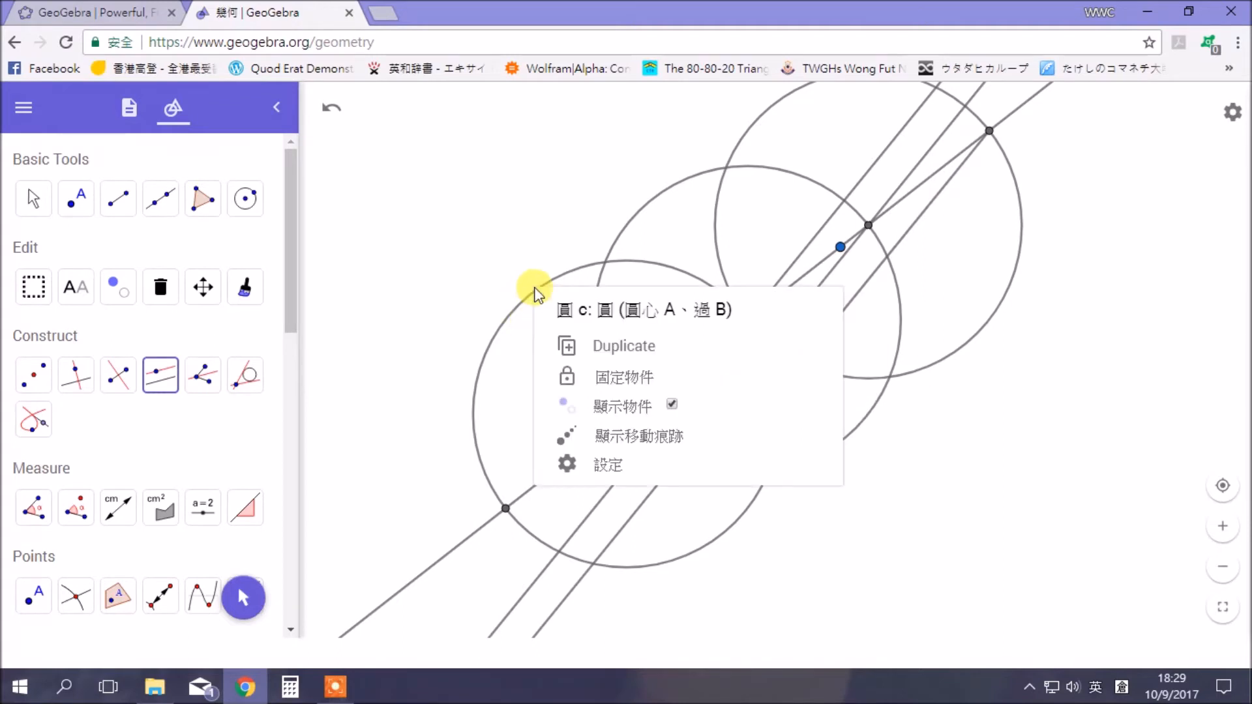
left_click(668, 407)
right_click(644, 210)
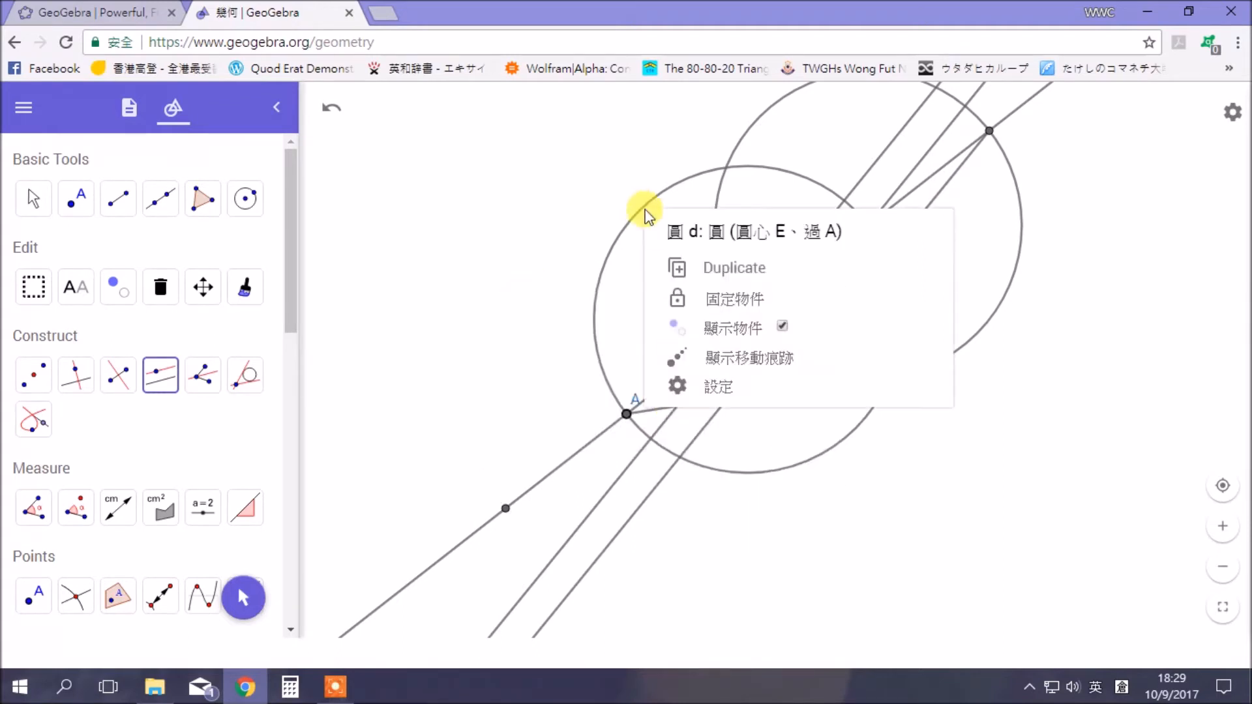
left_click(787, 330)
right_click(734, 147)
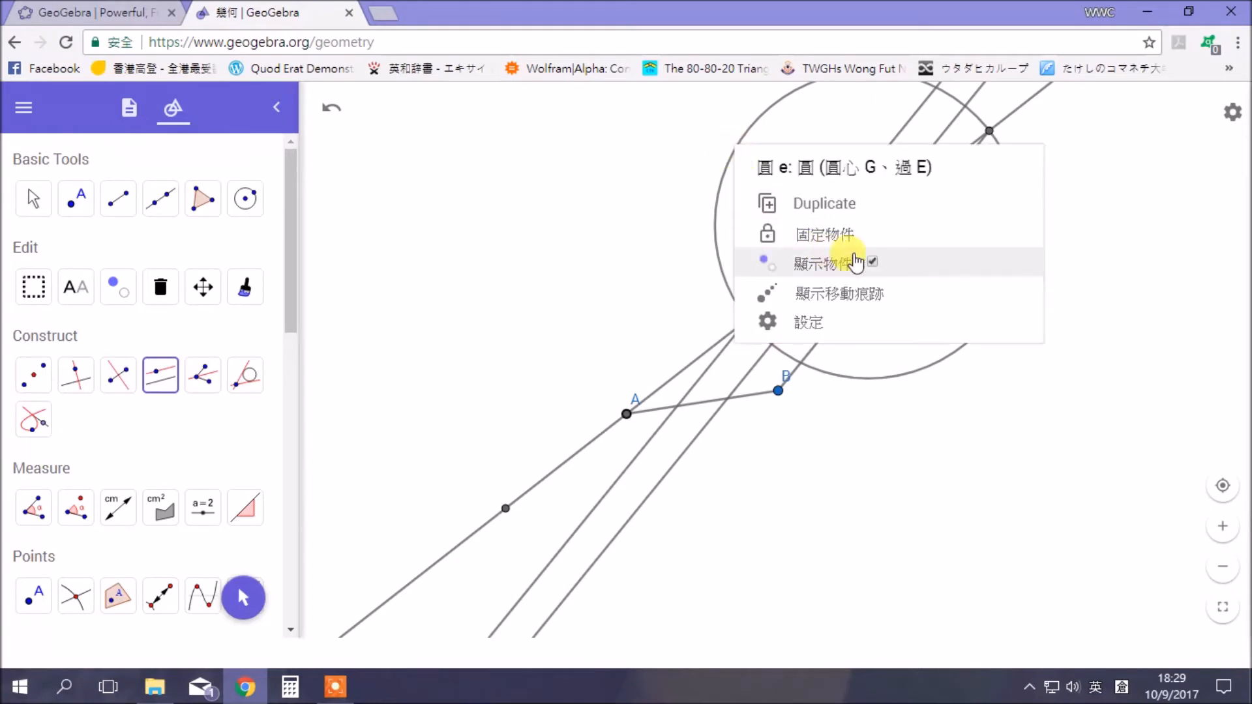
left_click(874, 266)
right_click(839, 247)
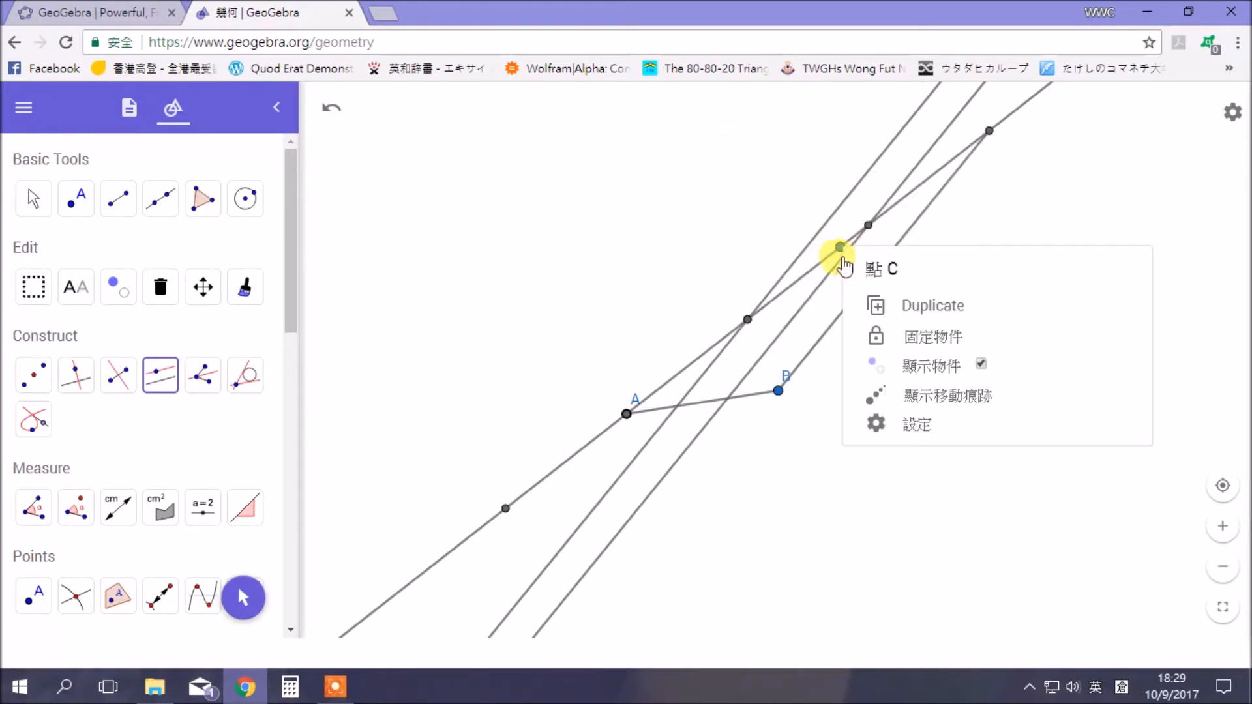
left_click(974, 365)
Step: Mark the intersections of the two parallel lines with segment AB
scroll(870, 303, "up", 1)
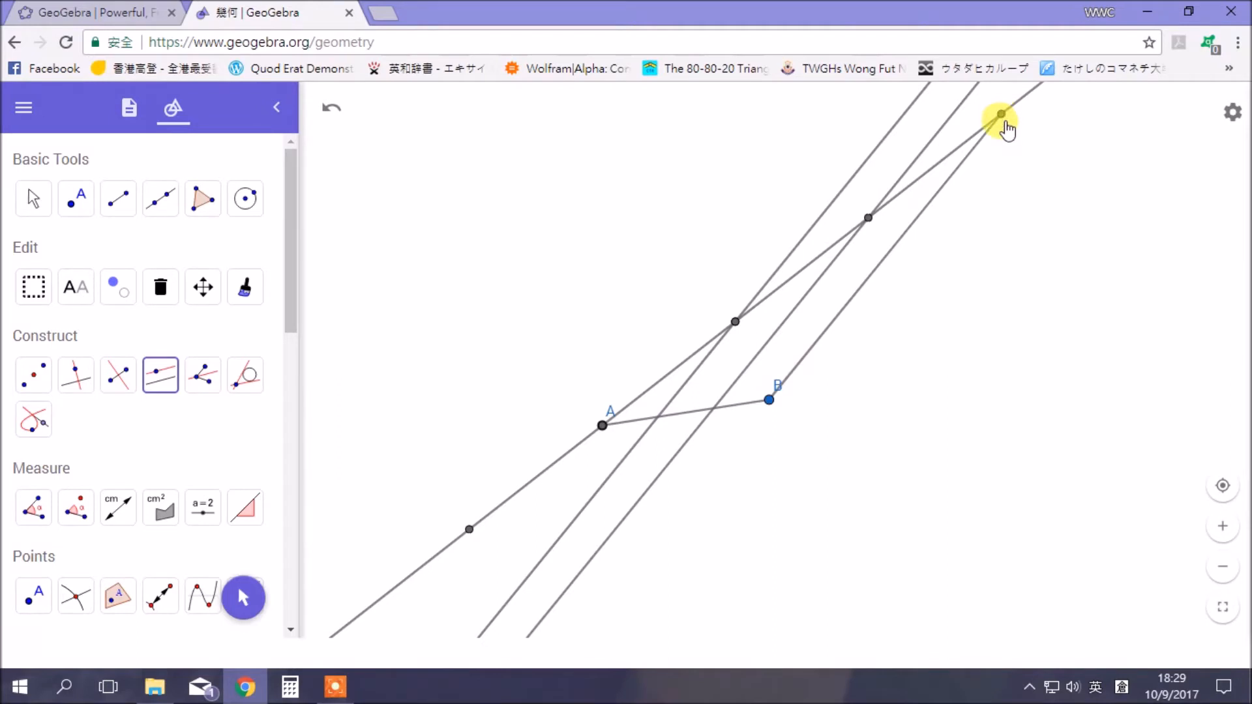
left_click(769, 401)
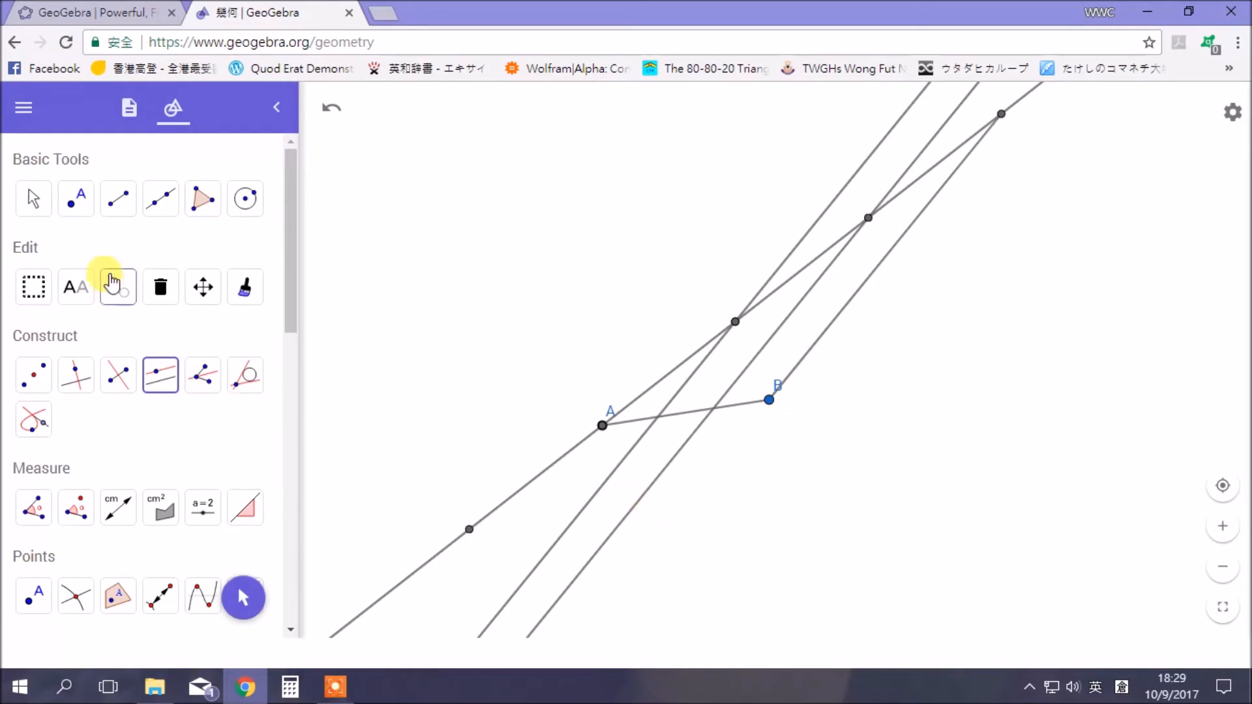
left_click(76, 597)
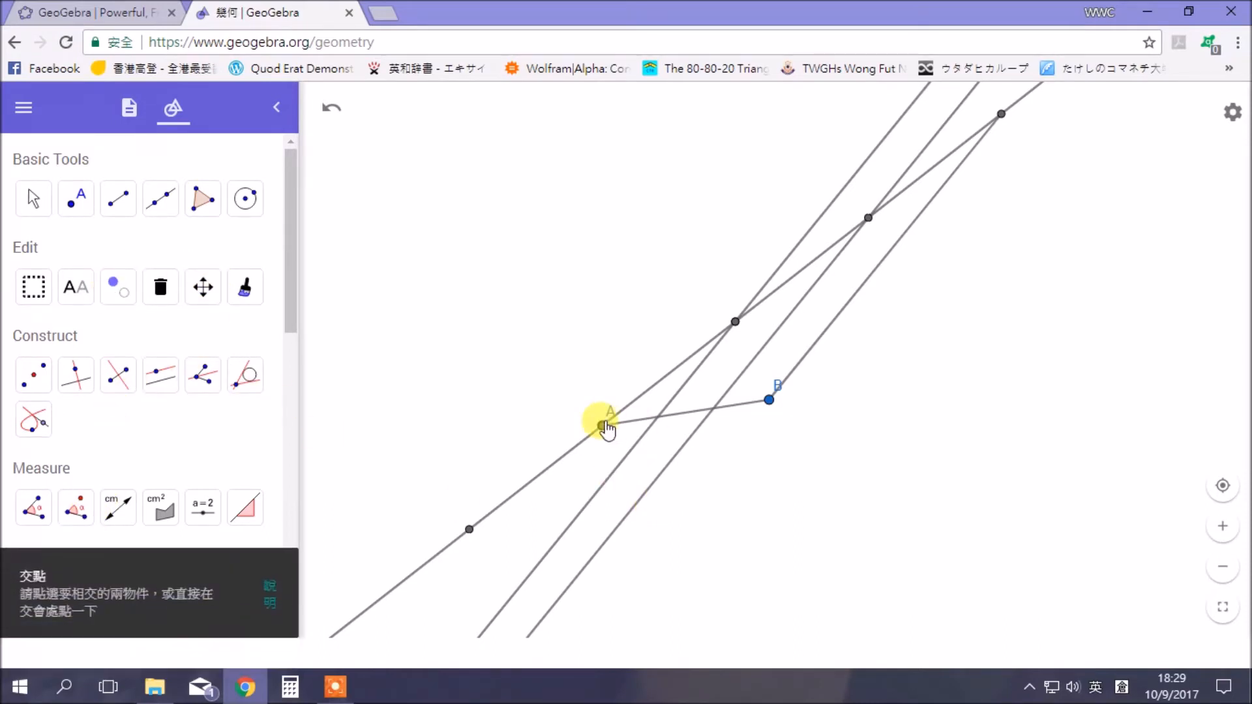
left_click(657, 417)
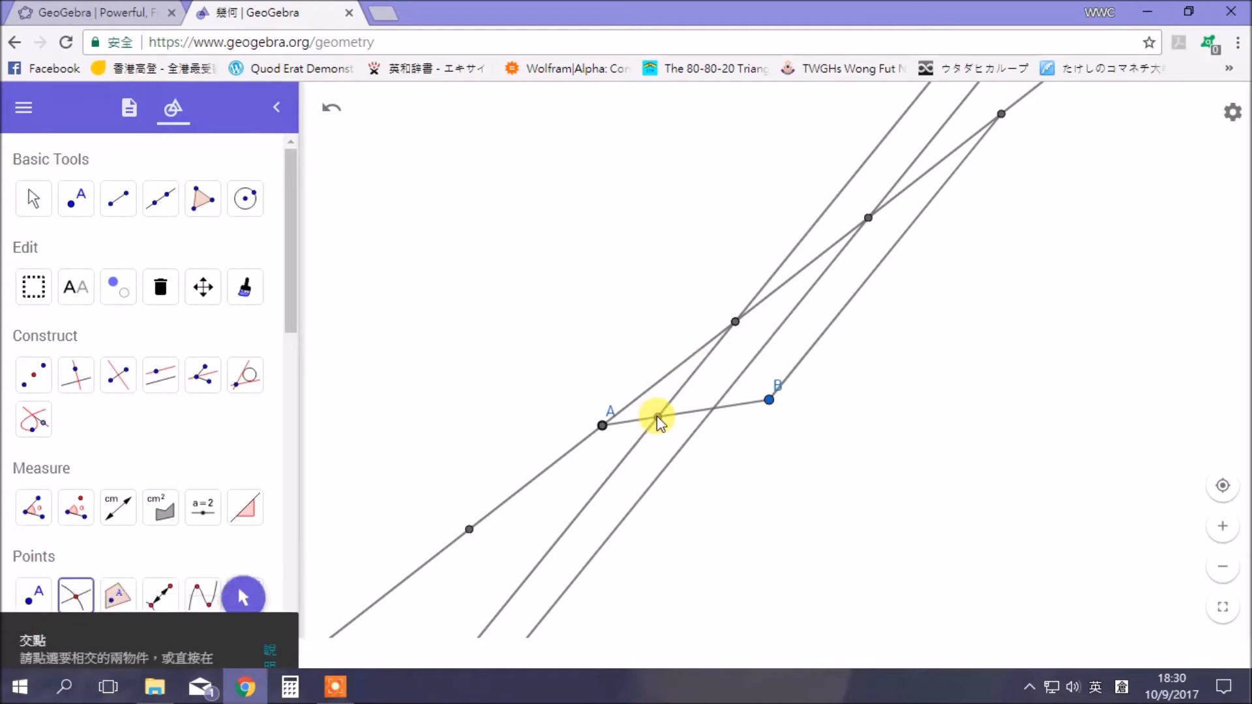
left_click(713, 411)
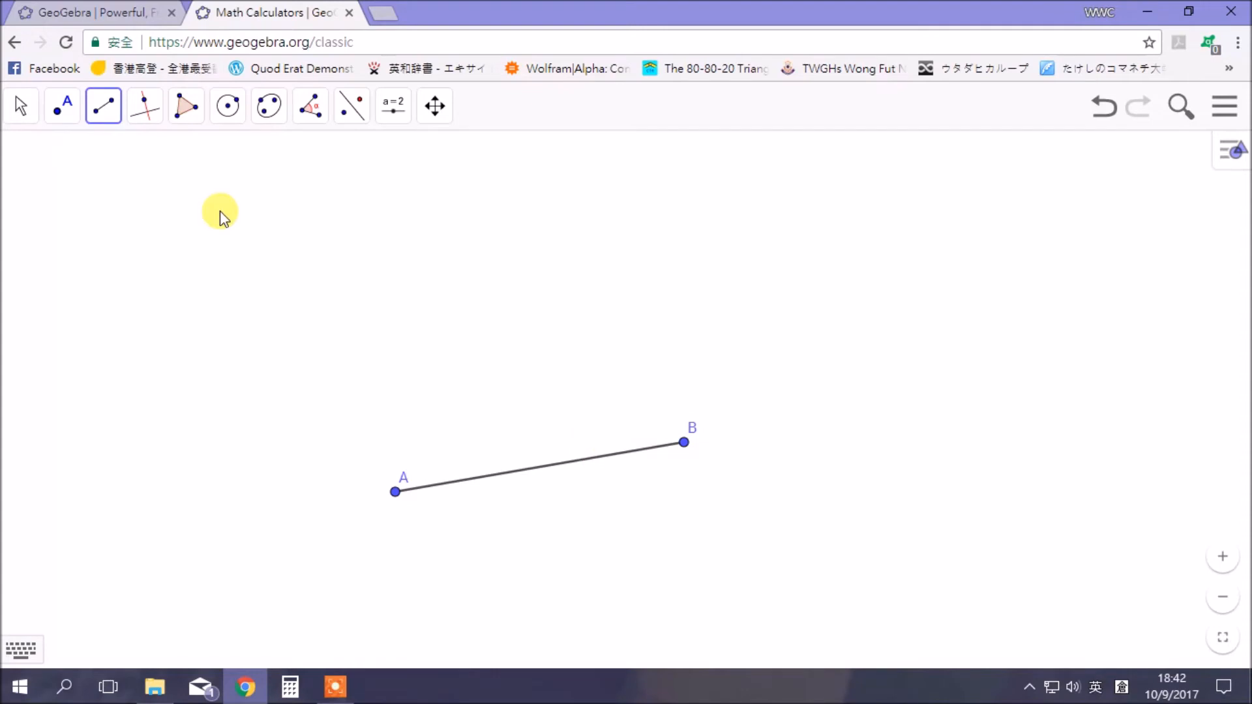
Step: Draw a slanted line through A and a new free point above and beyond B
left_click(115, 122)
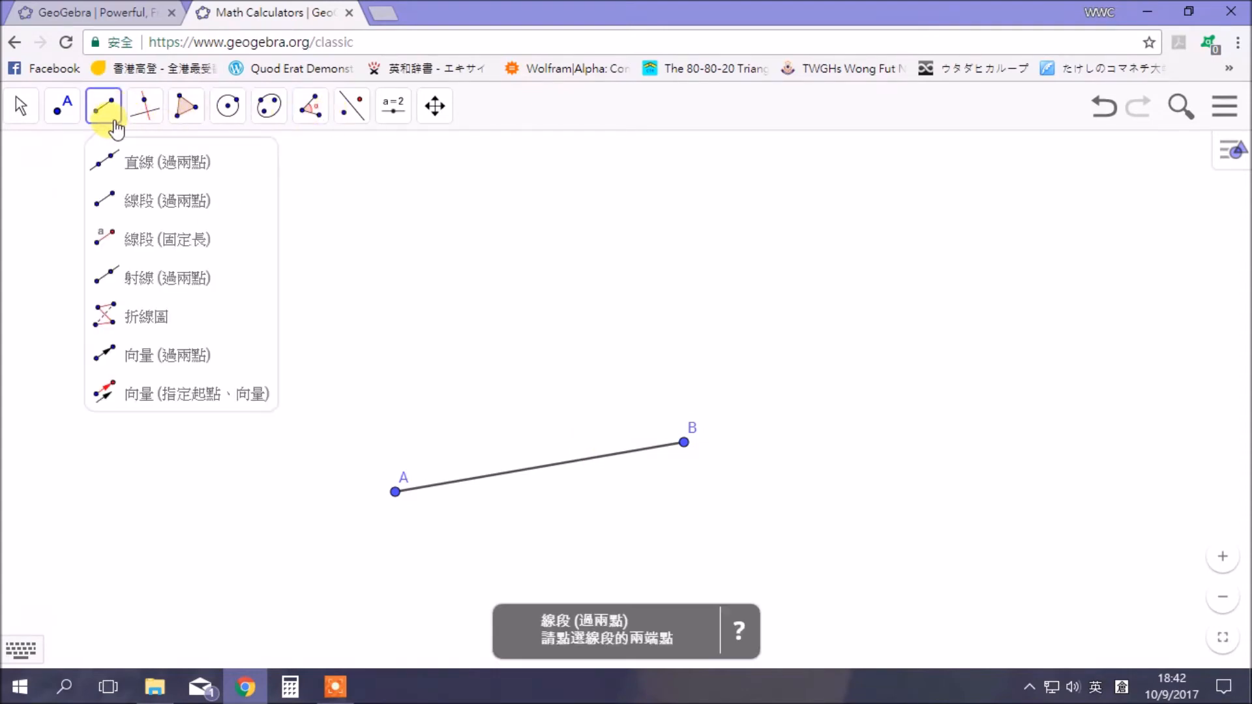
left_click(157, 162)
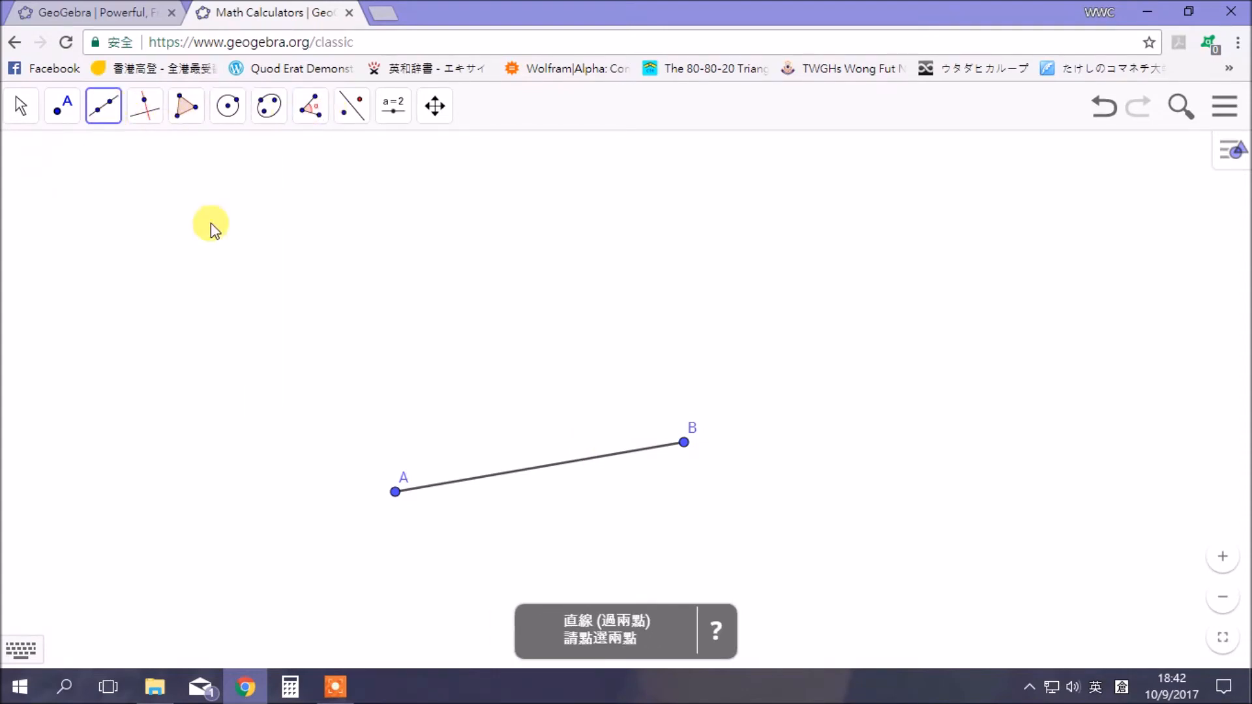
left_click(395, 492)
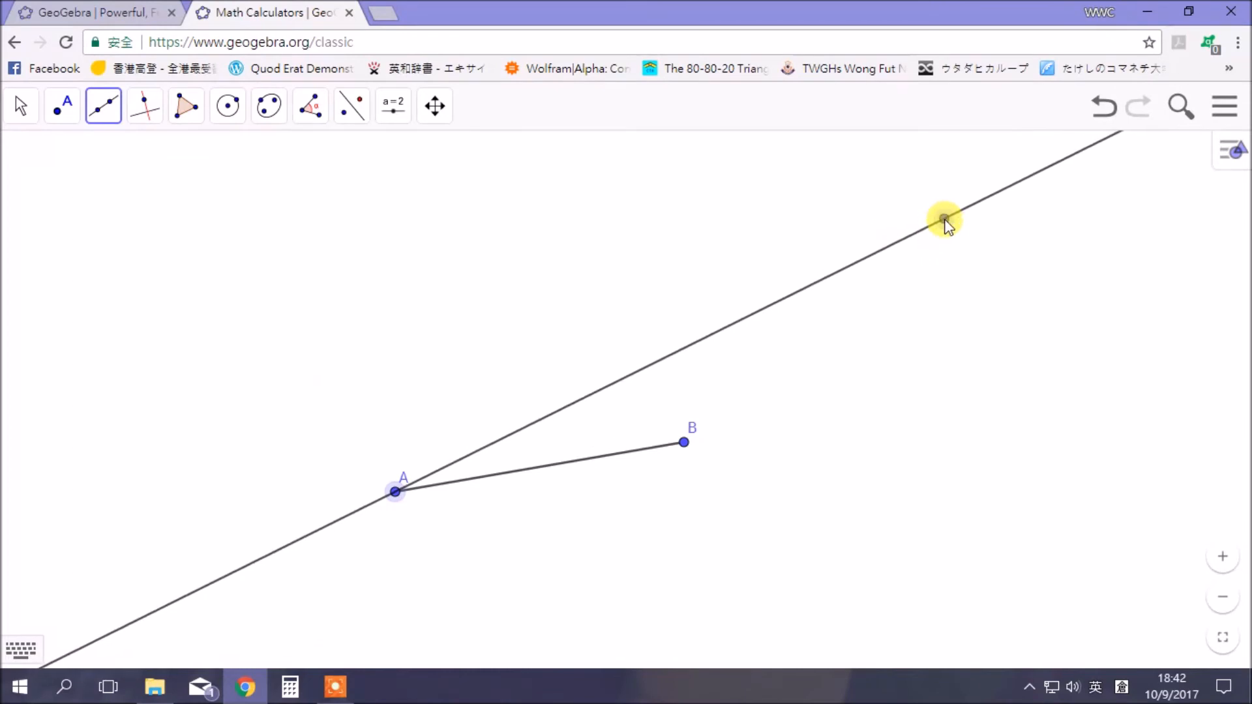
left_click(944, 220)
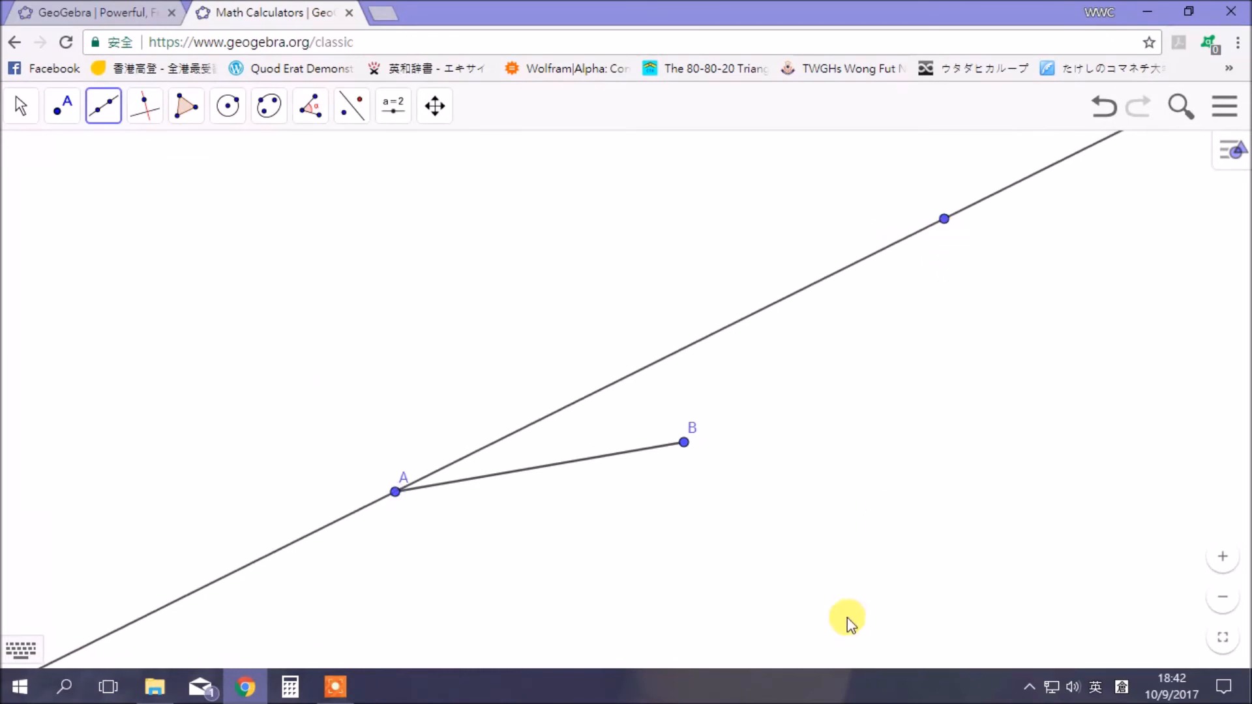
Step: Draw a circle centred at A through B and mark its two intersections with the slanted line
left_click(236, 124)
left_click(316, 164)
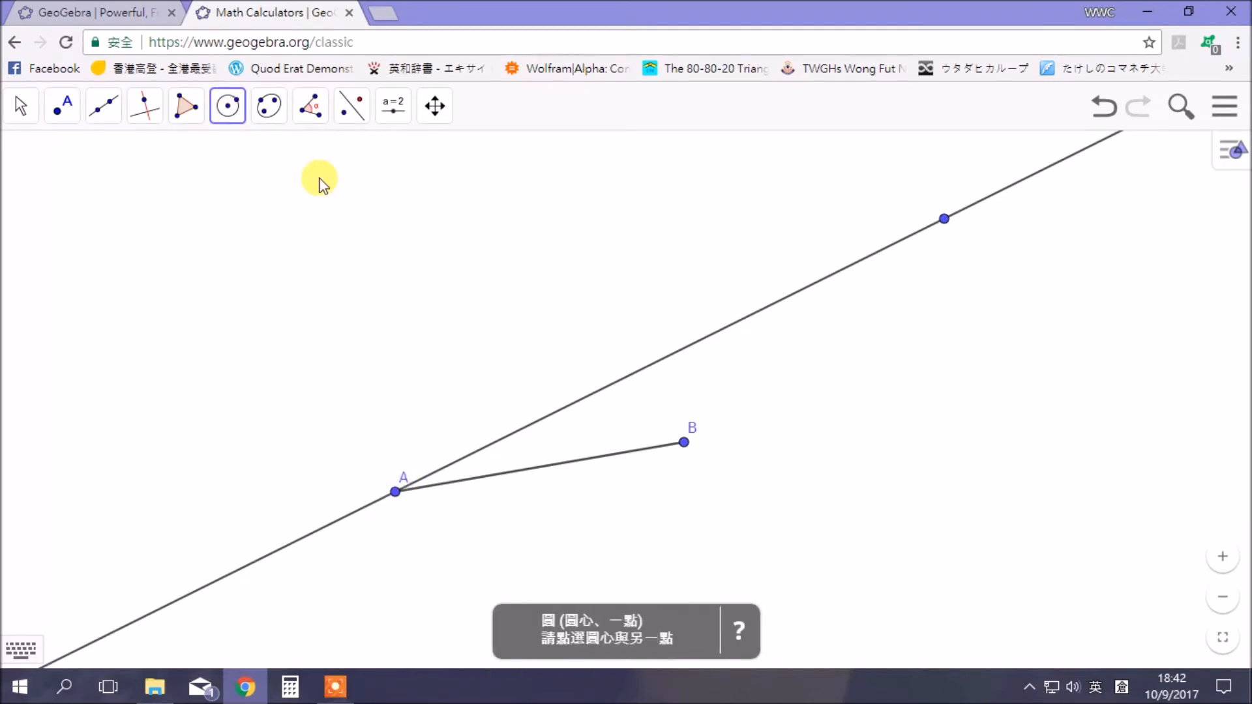
left_click(395, 492)
left_click(683, 442)
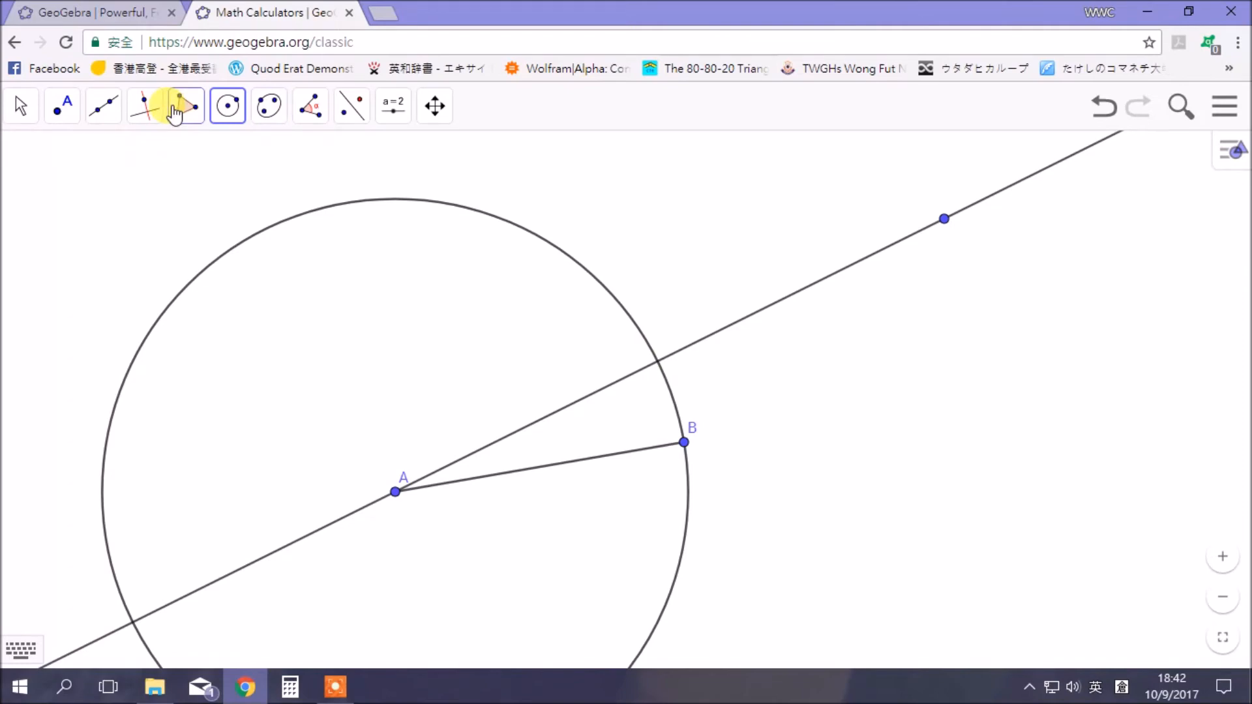
left_click(60, 106)
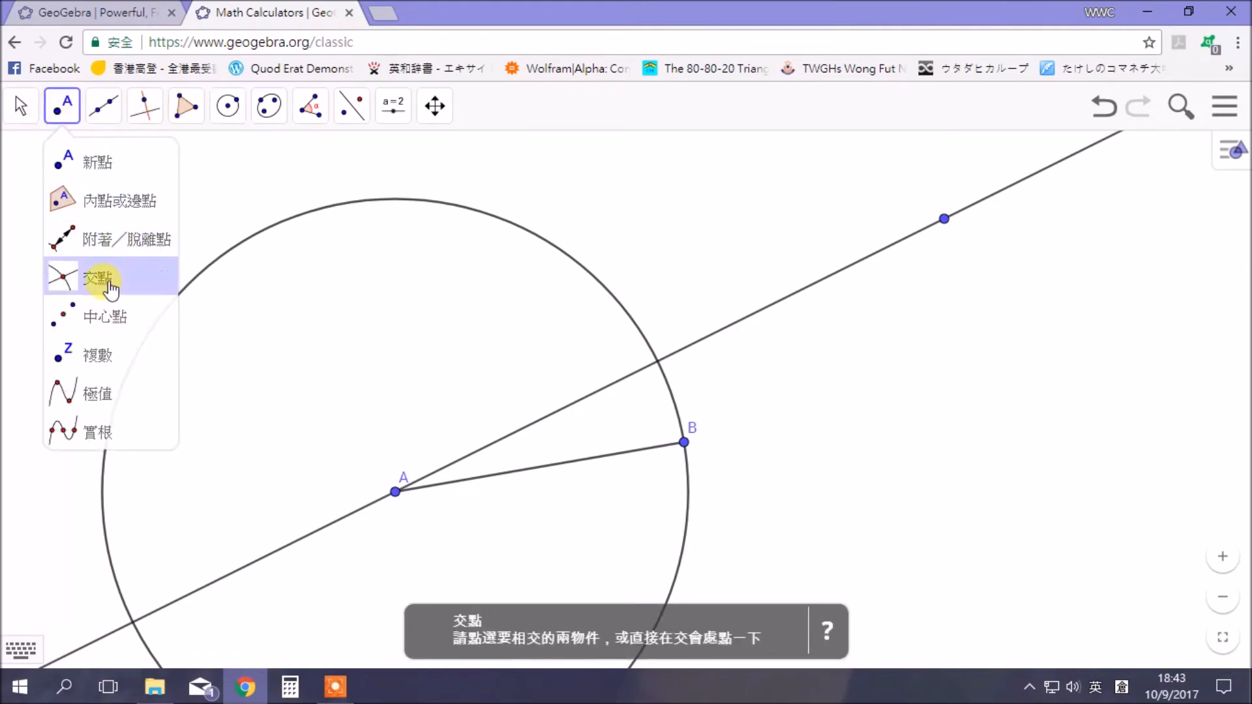
left_click(99, 282)
left_click(620, 307)
left_click(695, 342)
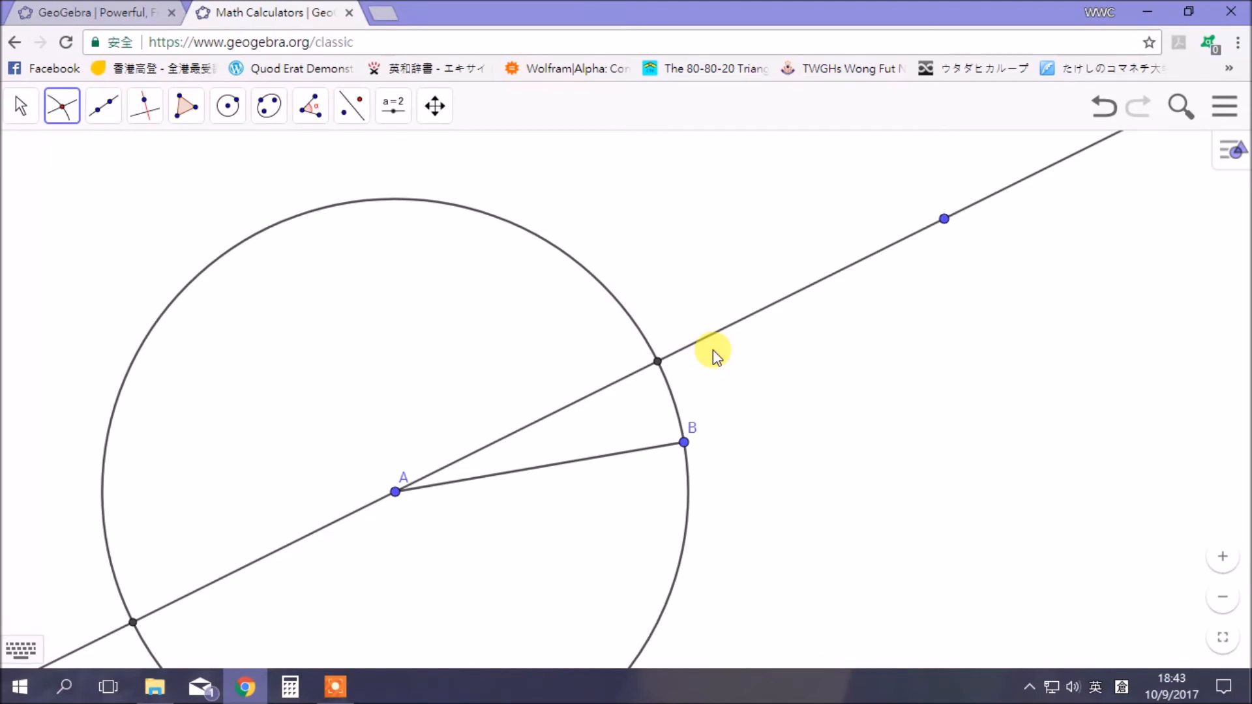
Step: Hide the free point C that defines the slanted line
scroll(715, 357, "down", 3)
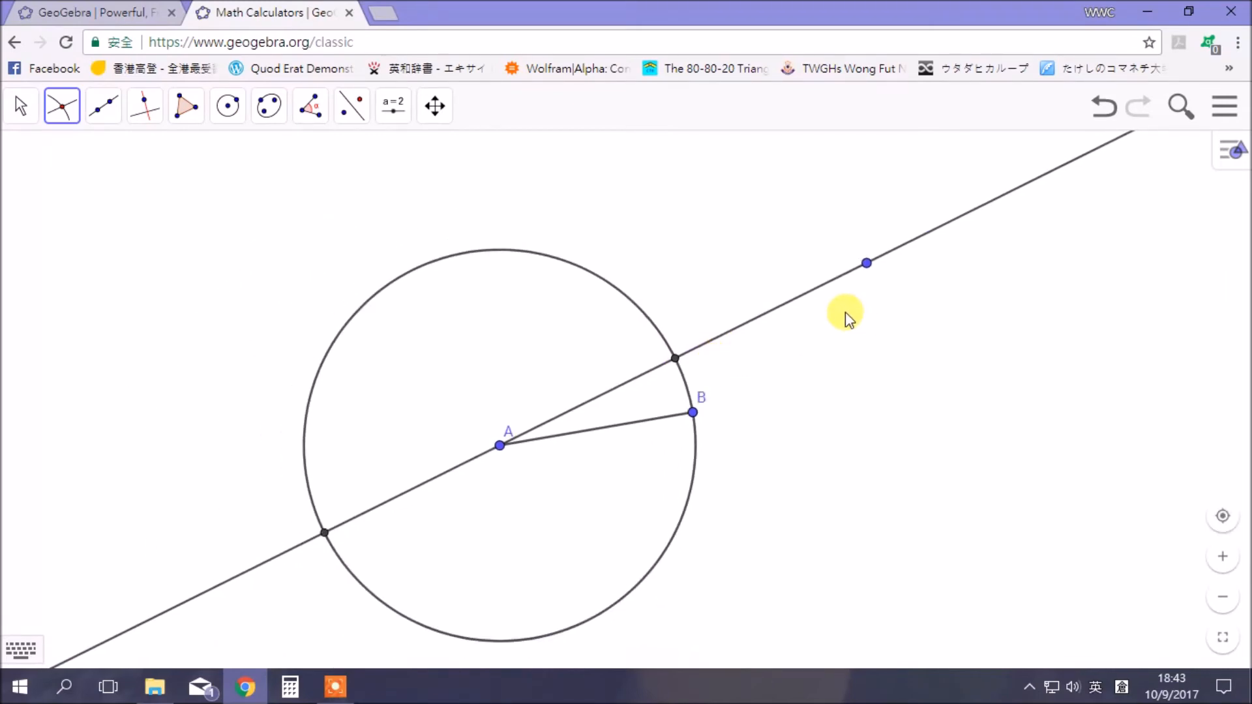
right_click(866, 265)
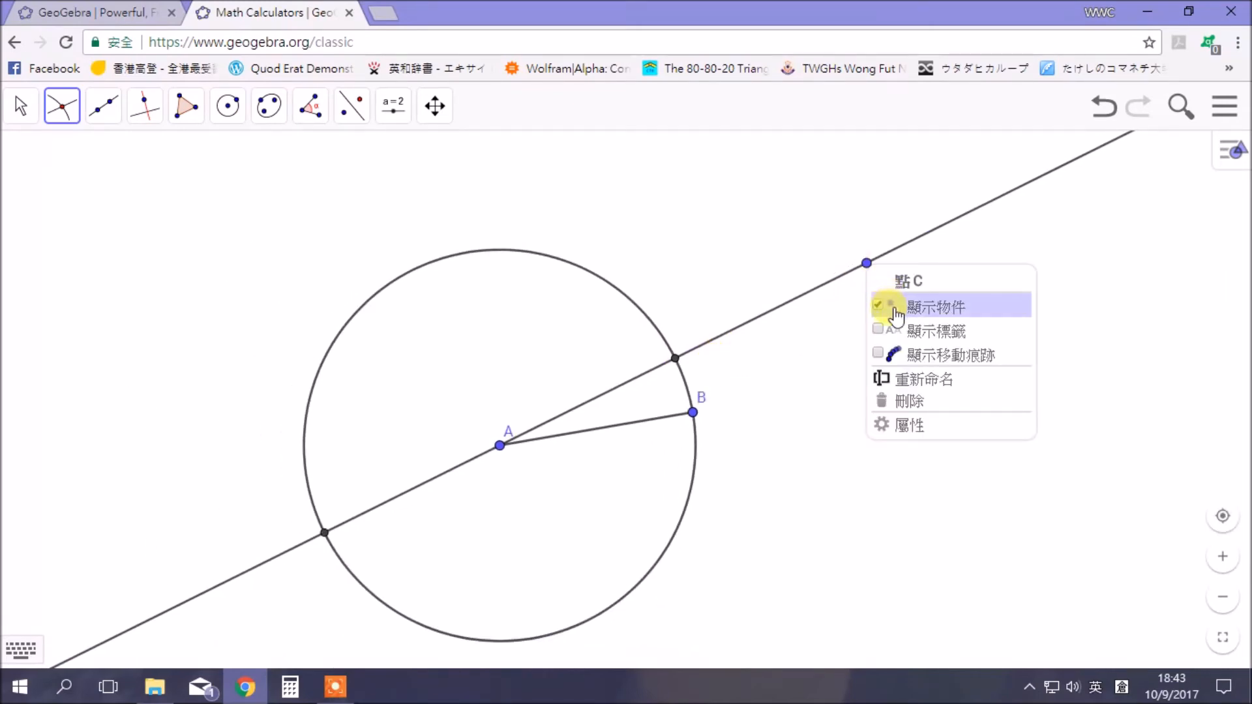
left_click(880, 307)
Step: Draw a second circle centred at the upper intersection point through A and mark its intersections with the slanted line
left_click(240, 110)
left_click(248, 160)
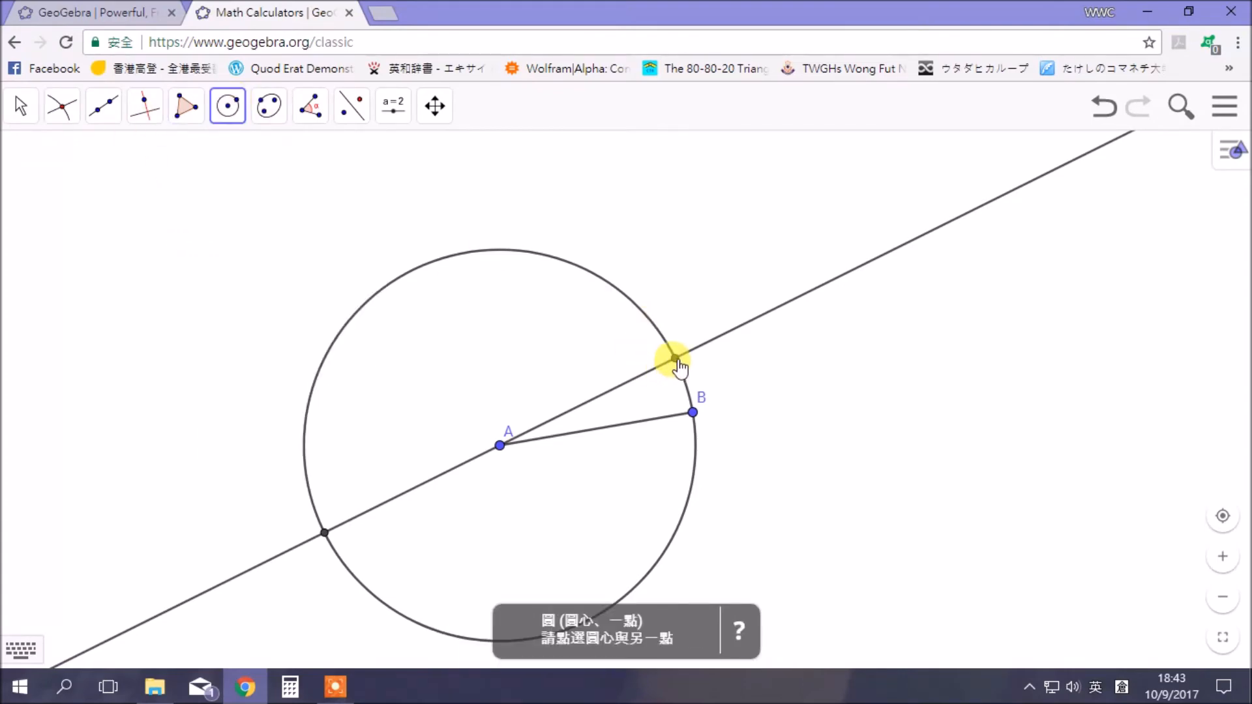
left_click(676, 358)
left_click(500, 445)
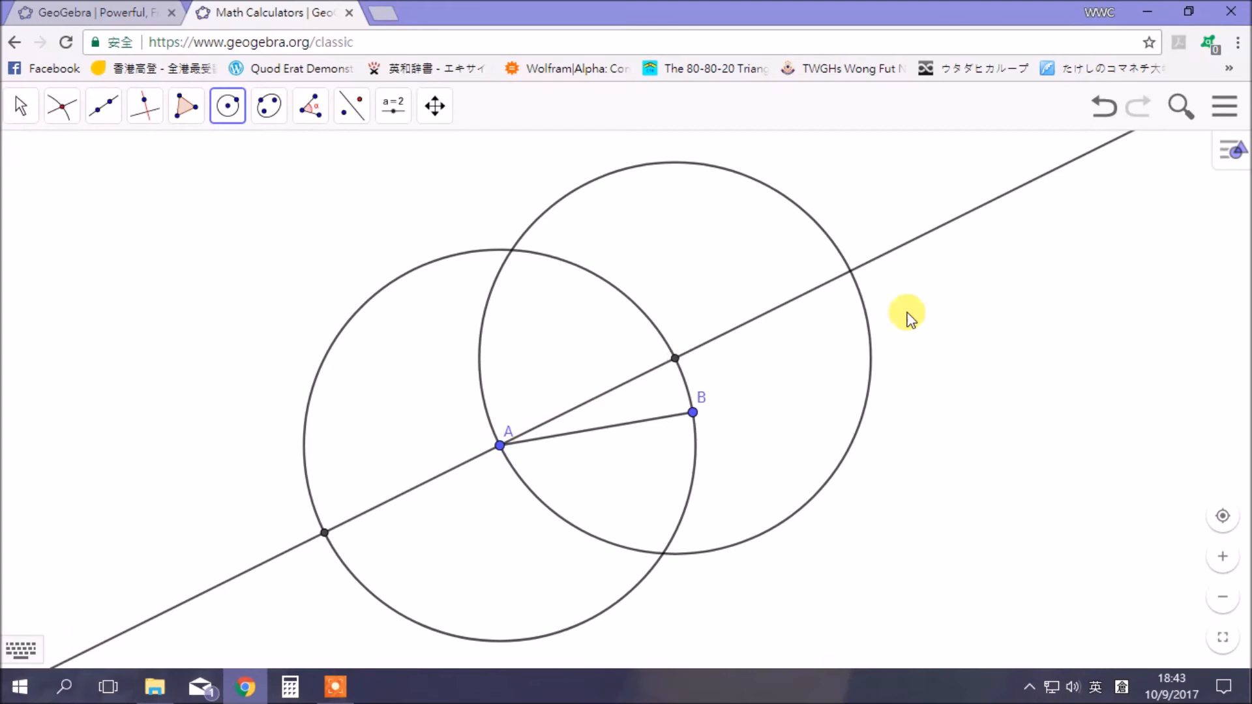
left_click(62, 106)
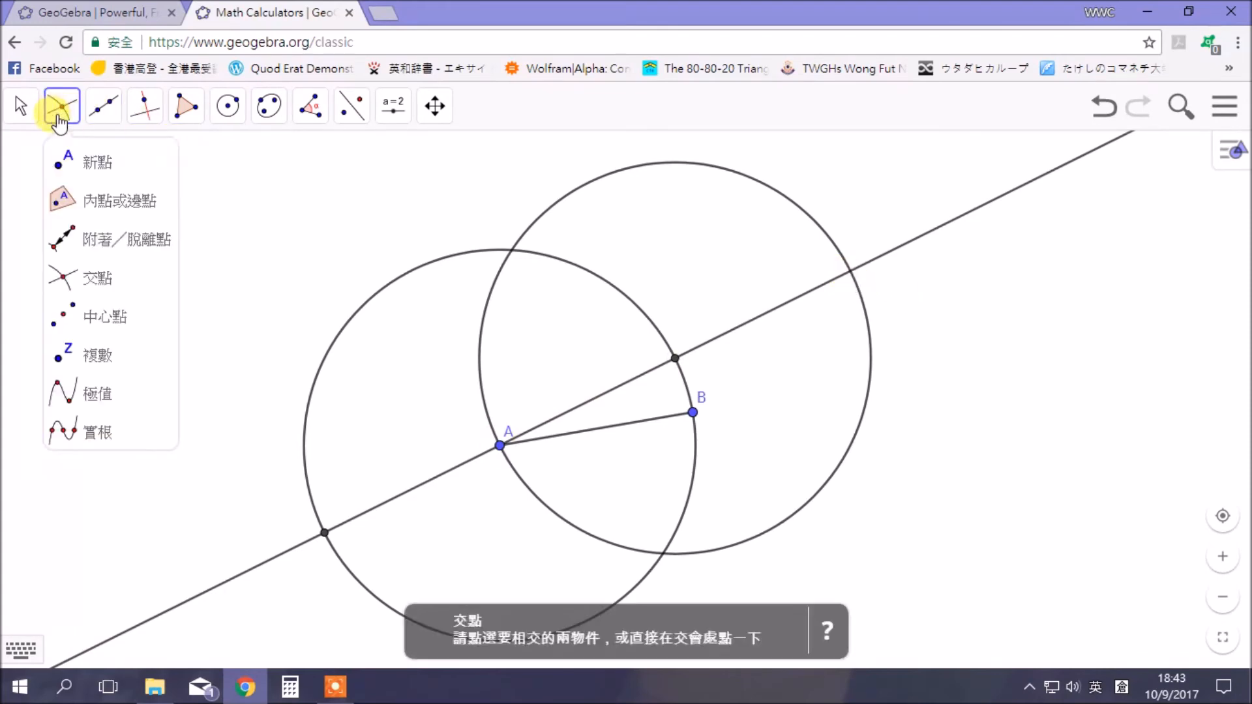
left_click(58, 278)
left_click(806, 217)
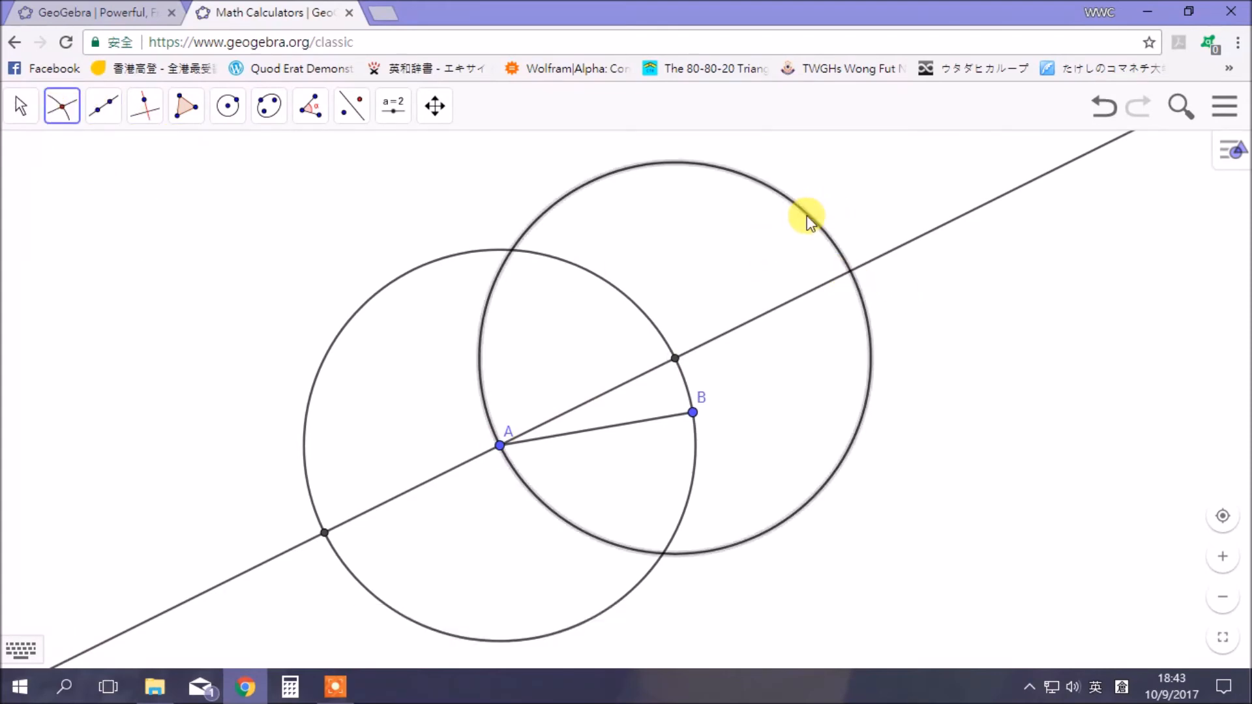
left_click(841, 285)
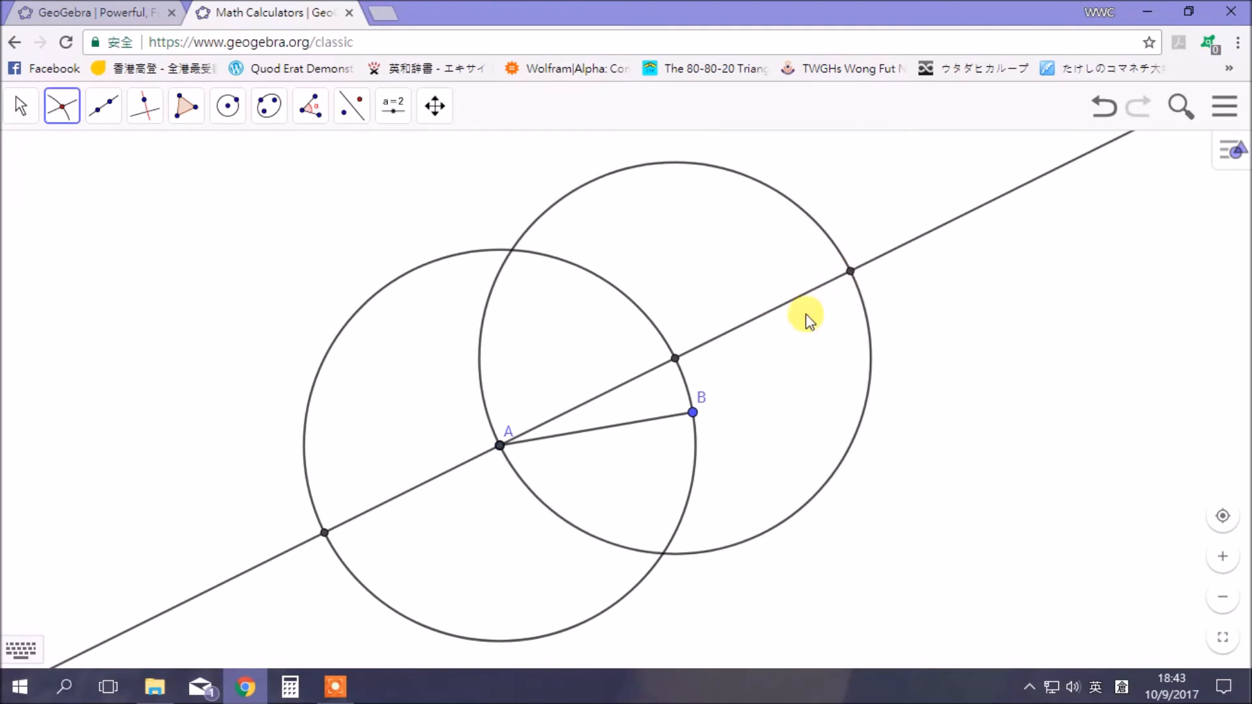
Step: Draw a third circle centred at the second circle's upper intersection with the slanted line, passing through the second circle's centre
scroll(737, 288, "down", 2)
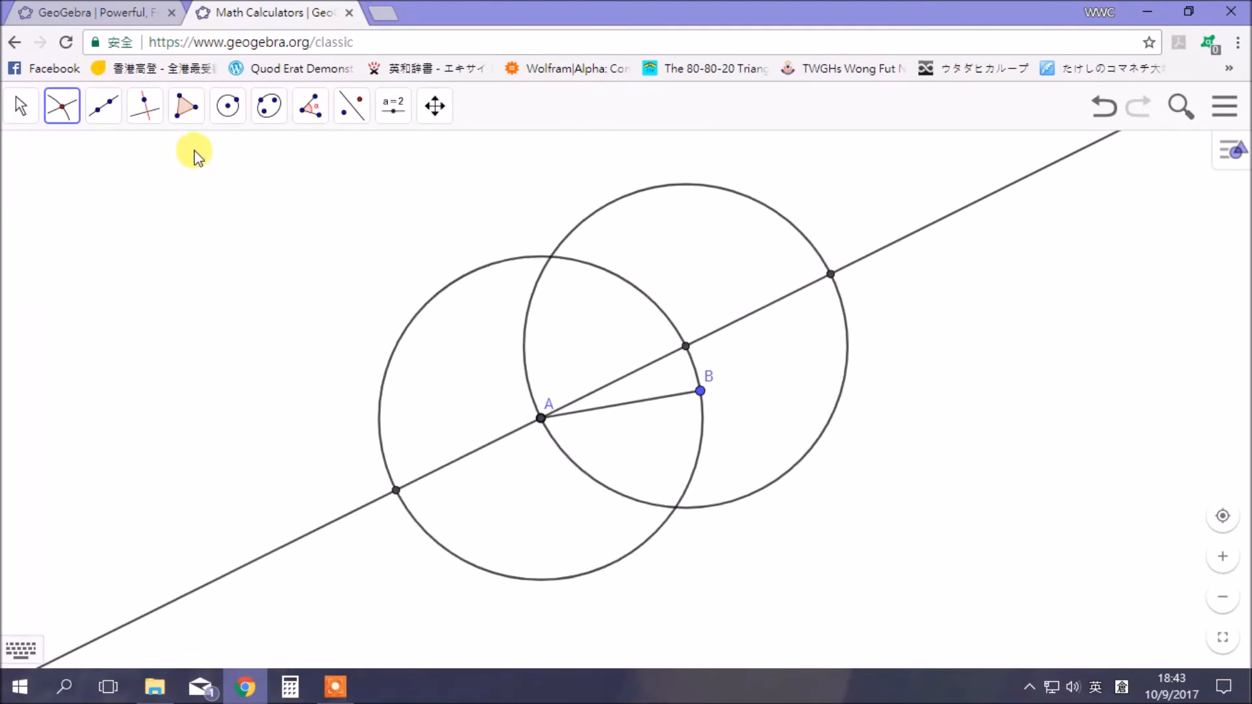
left_click(228, 108)
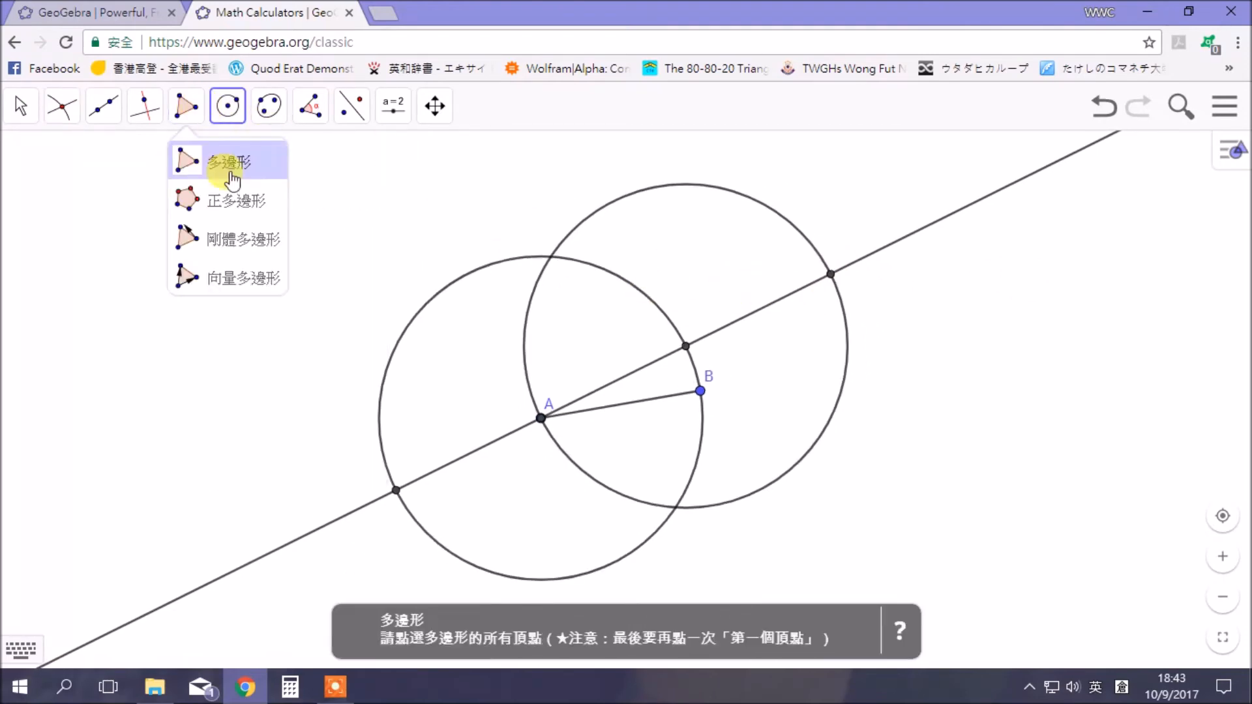
left_click(248, 171)
left_click(830, 273)
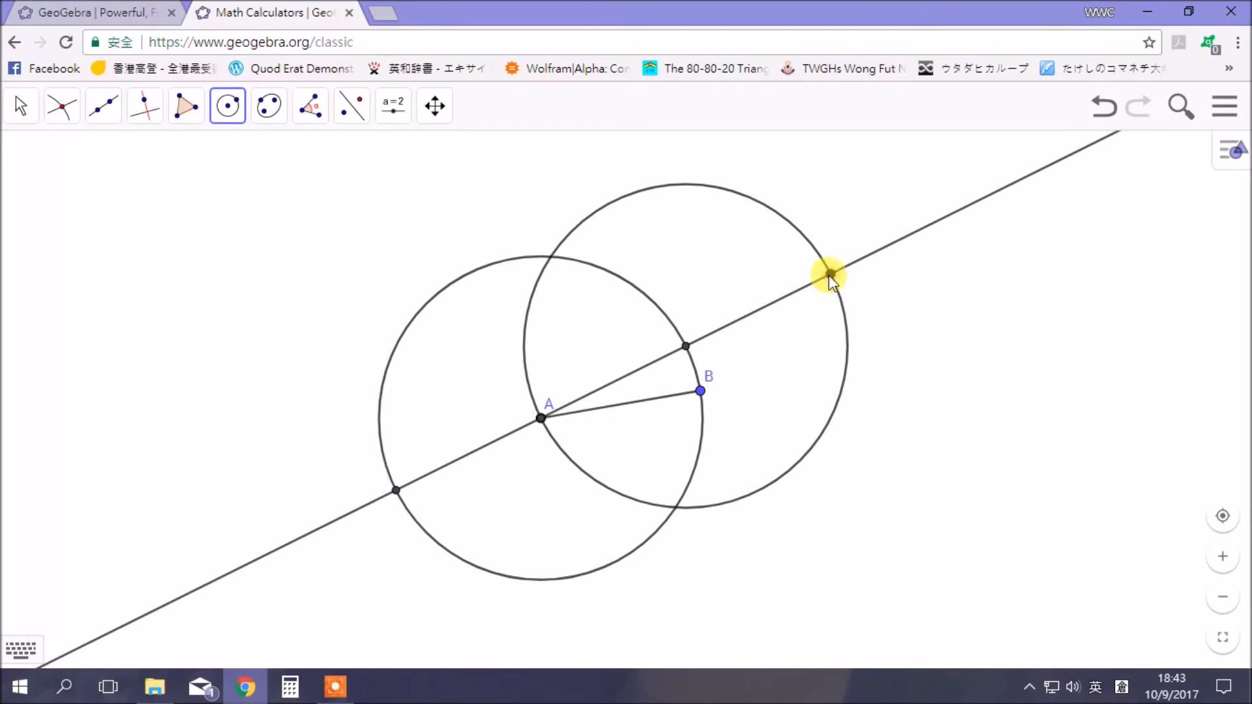
left_click(686, 346)
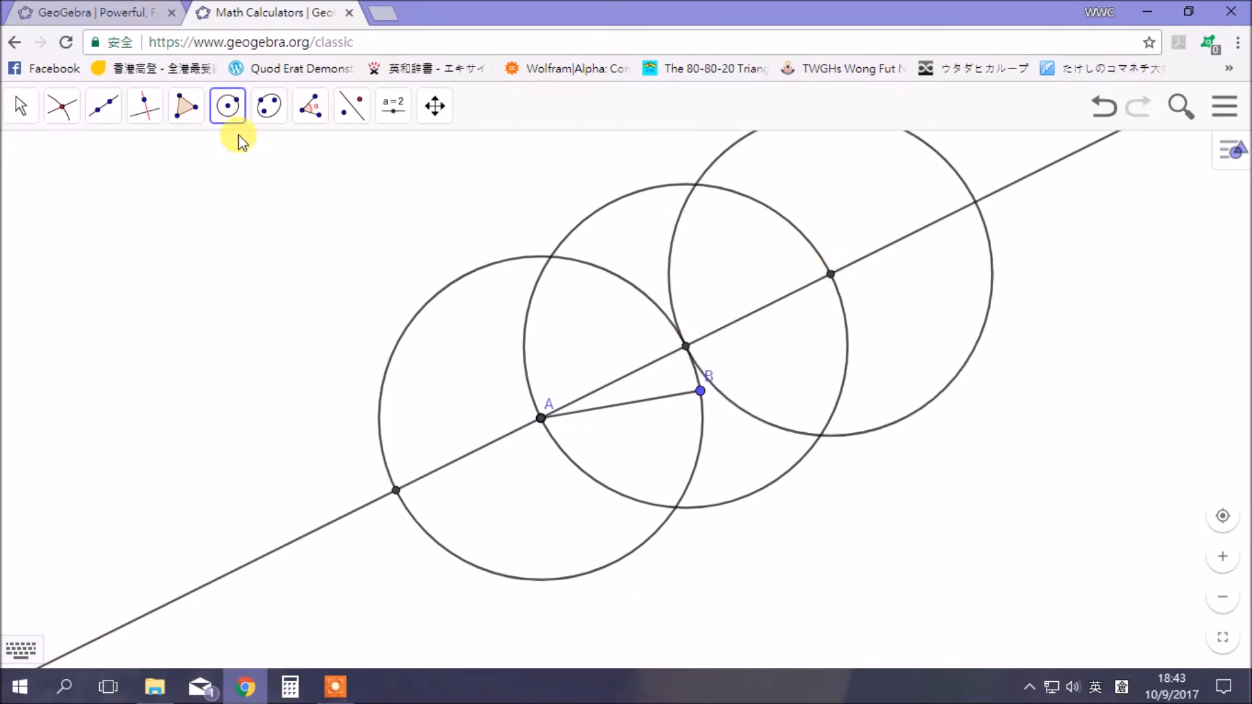
Step: Mark the third circle's upper intersection with the slanted line and show that point's label
mouse_move(55, 110)
left_click(98, 278)
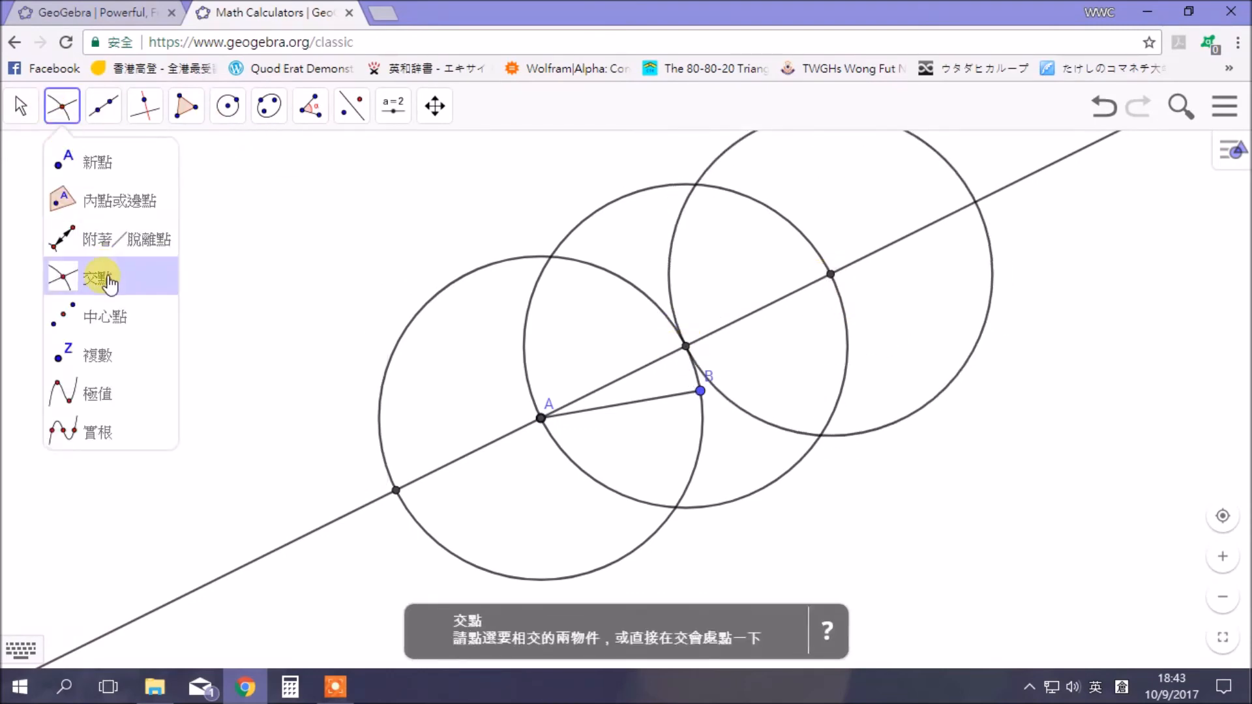
left_click(964, 190)
left_click(975, 204)
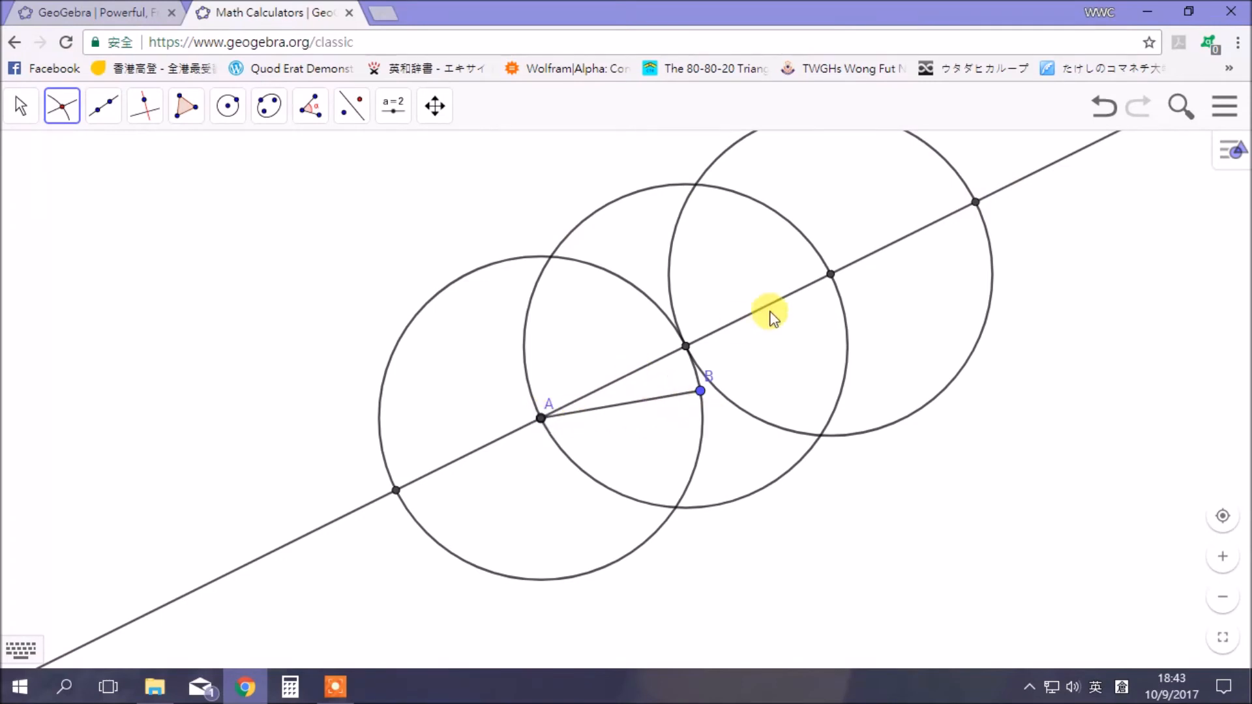
right_click(975, 203)
left_click(991, 264)
Step: Hide the three circles and the intersection point below A on the slanted line
left_click(20, 105)
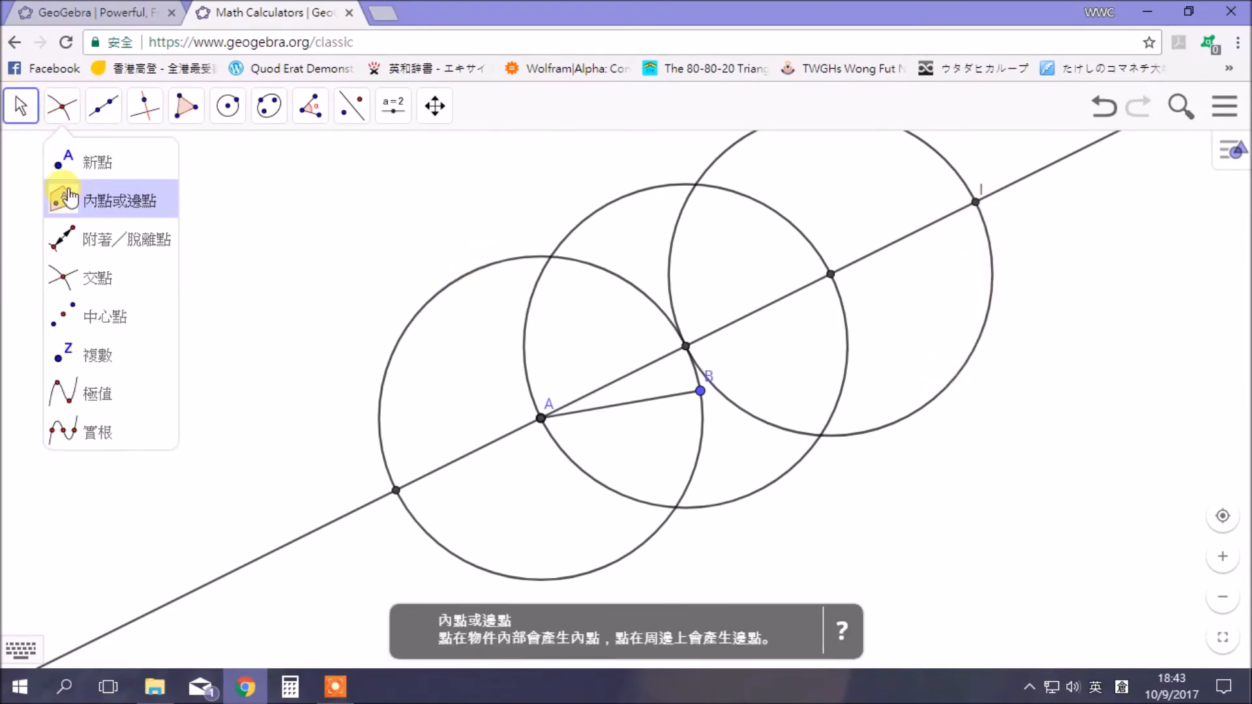
left_click(41, 167)
right_click(463, 288)
left_click(502, 316)
right_click(622, 205)
left_click(639, 239)
right_click(712, 172)
left_click(775, 210)
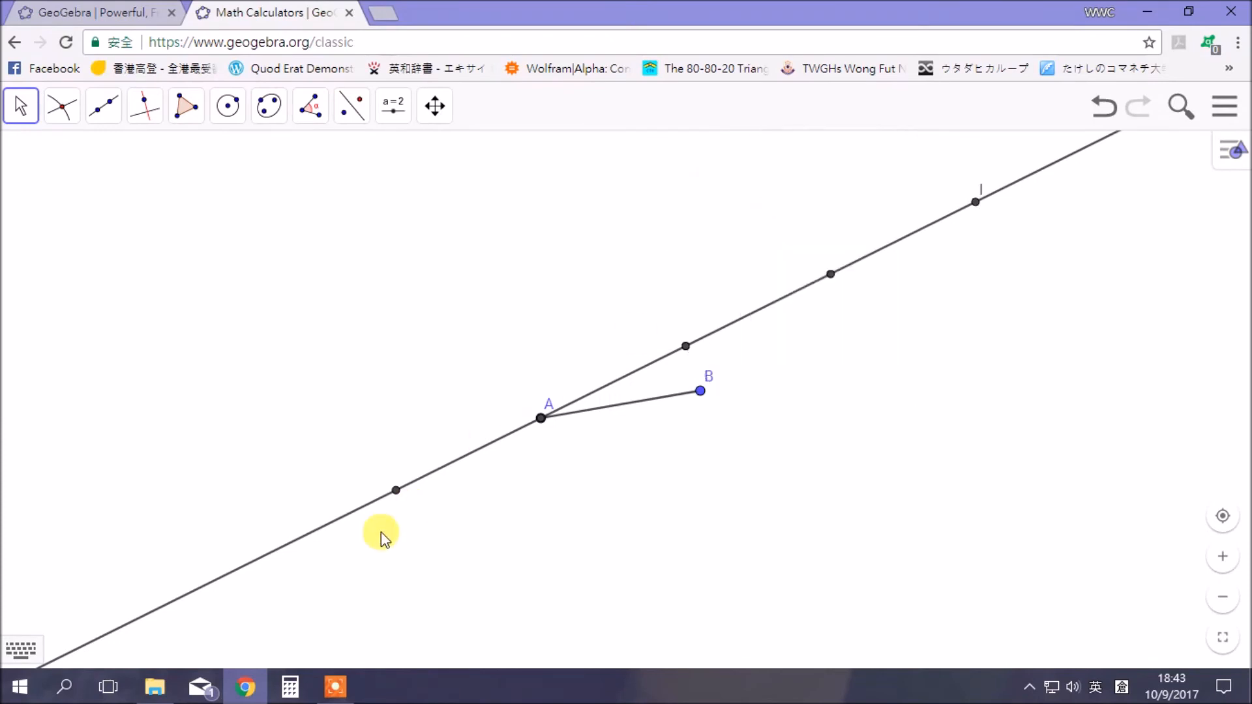
right_click(397, 495)
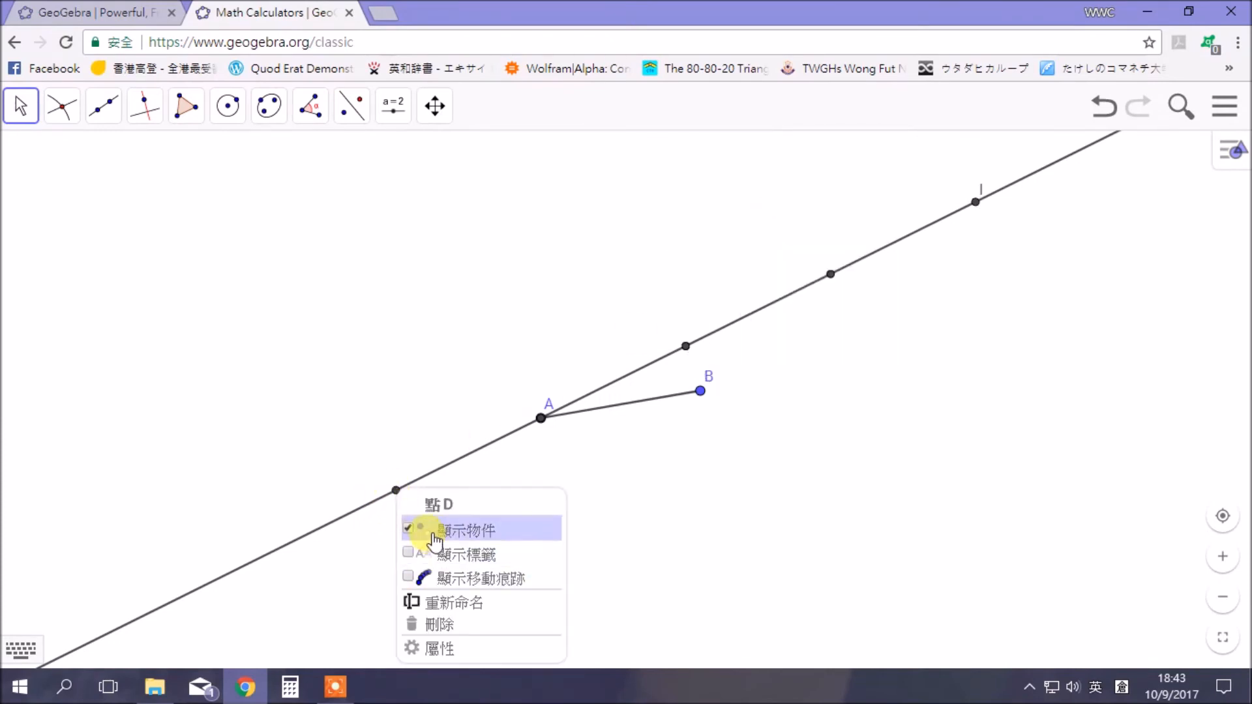
left_click(424, 525)
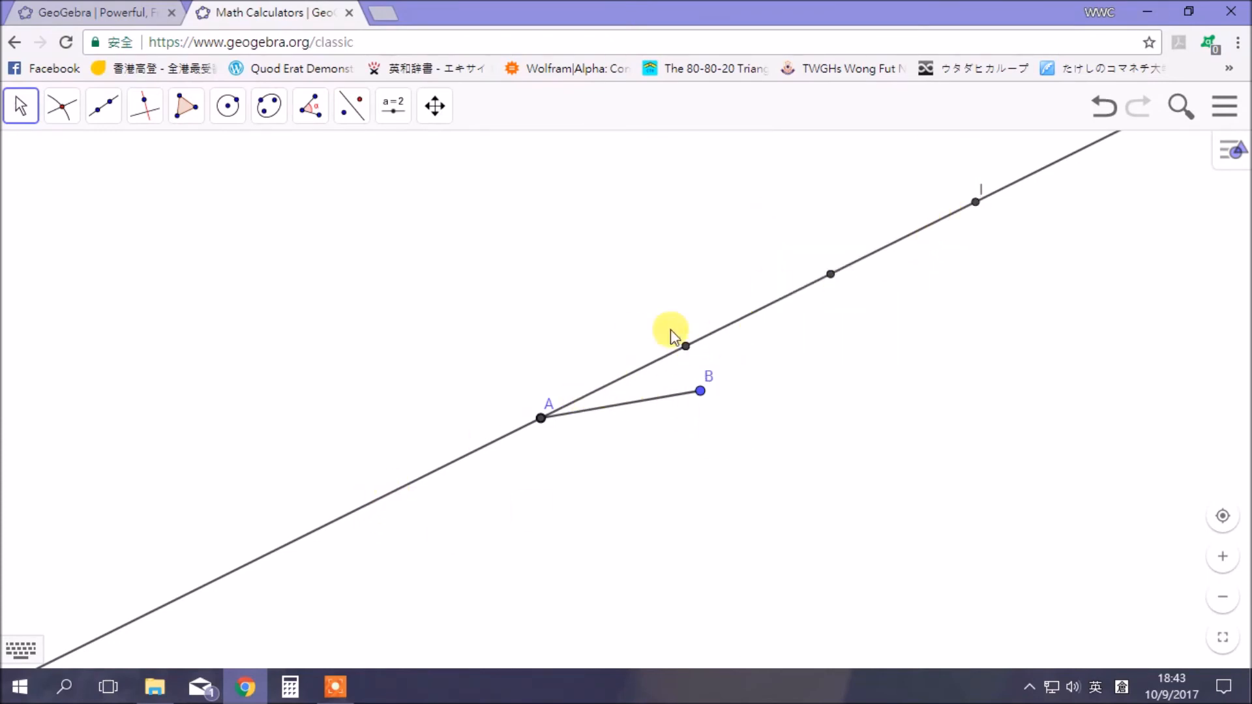
Step: Draw a segment joining point I on the slanted line to point B
left_click(104, 110)
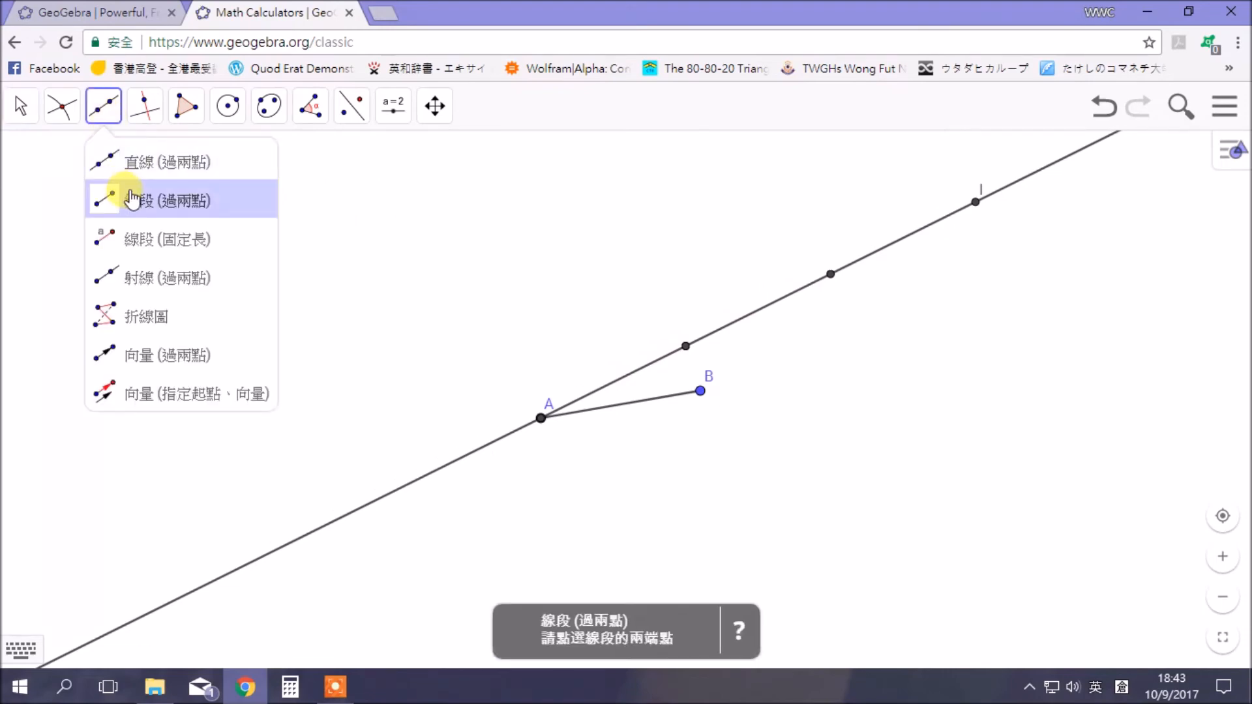
left_click(135, 198)
left_click(976, 202)
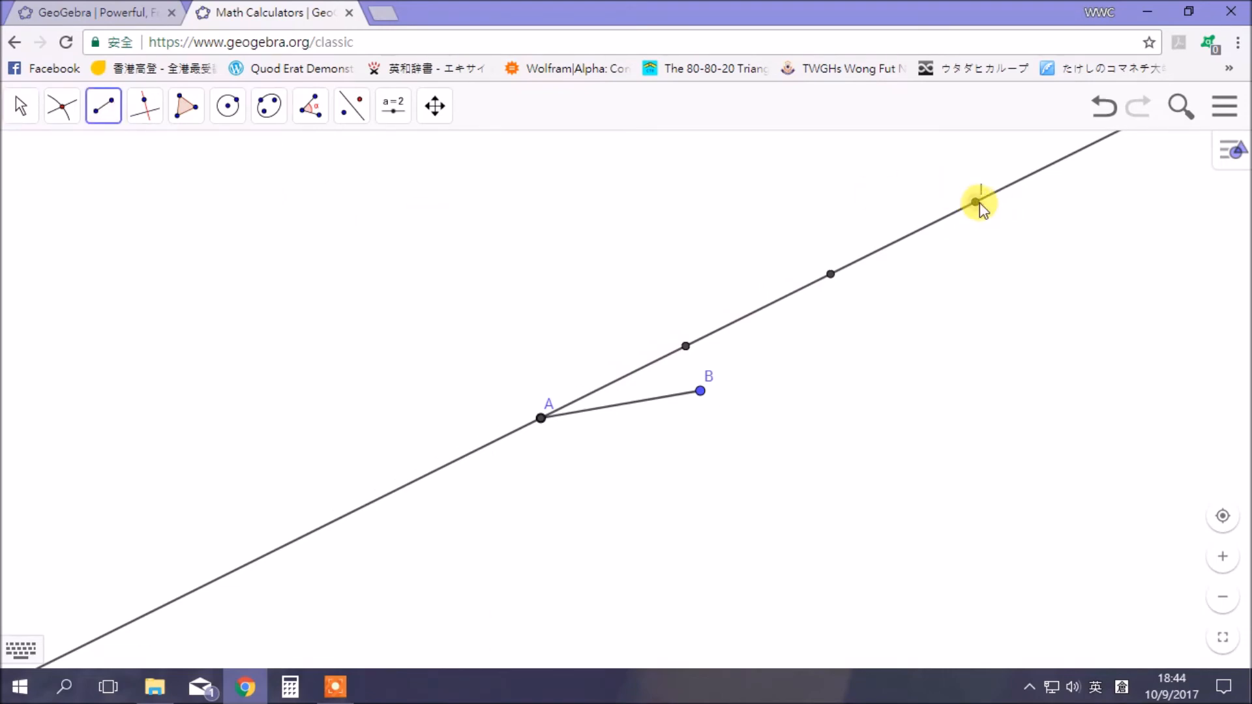
left_click(700, 391)
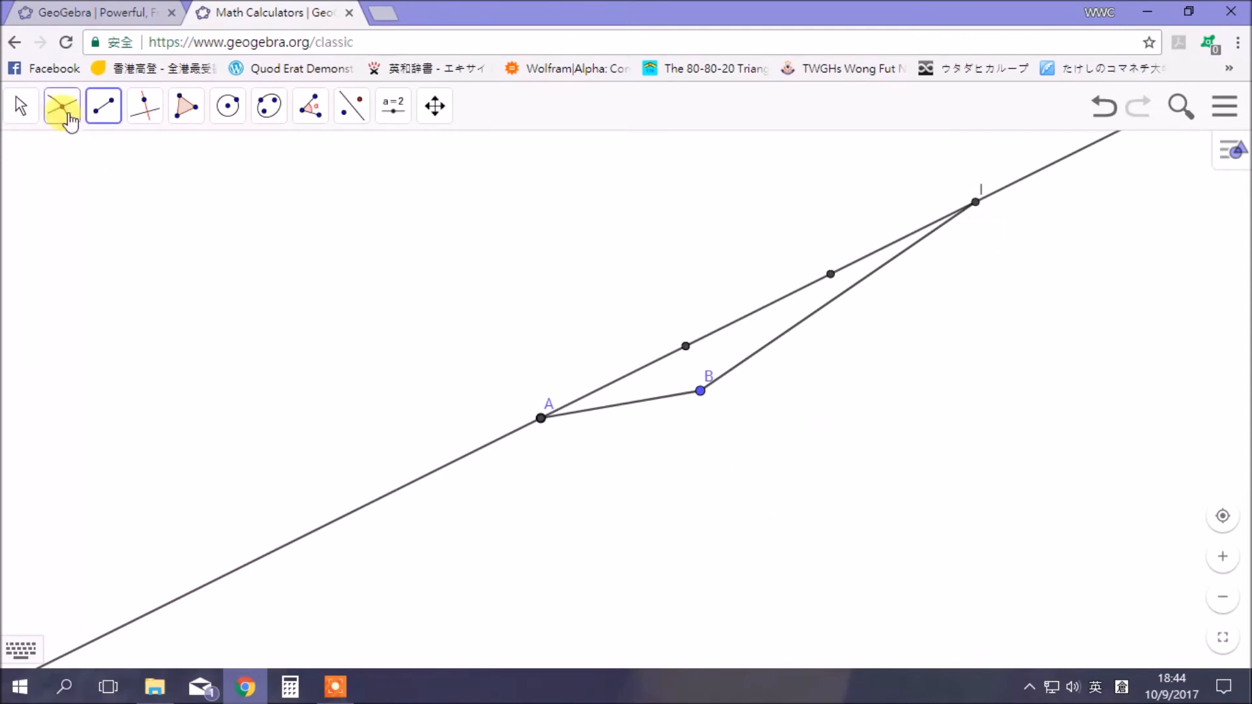
Step: Draw lines parallel to segment IB through the two unlabelled points between A and I on the slanted line
left_click(101, 109)
mouse_move(143, 121)
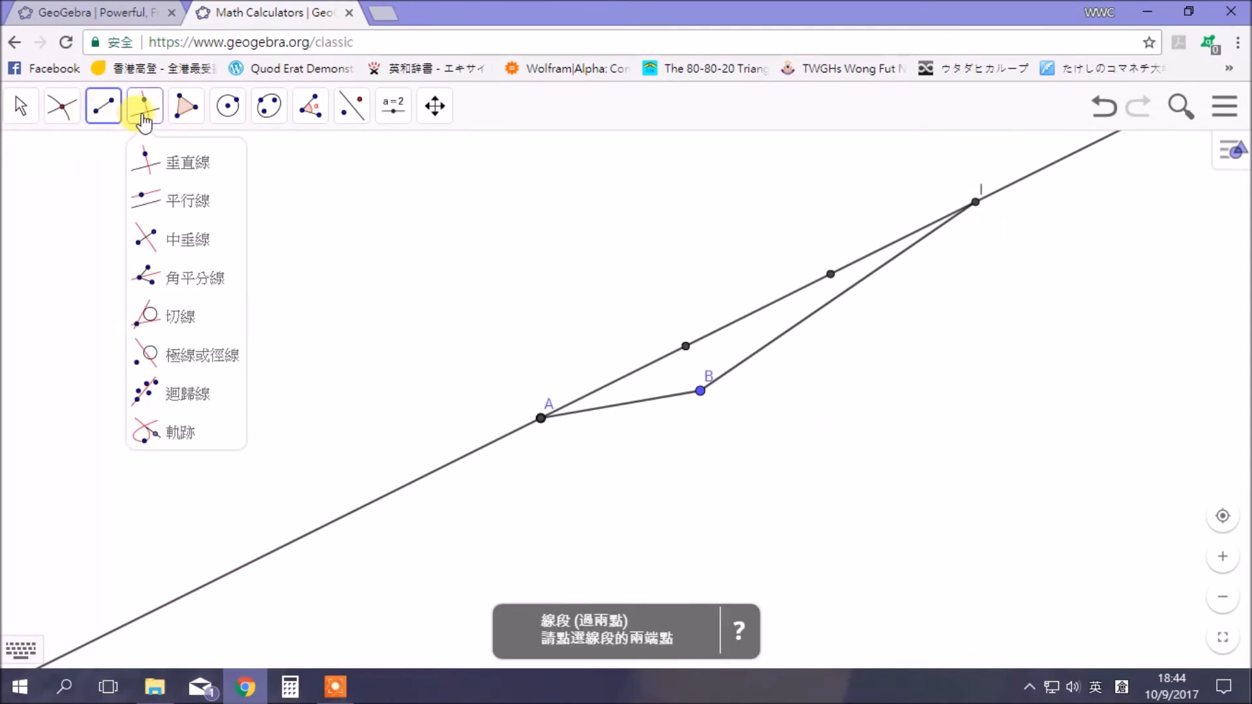
left_click(200, 217)
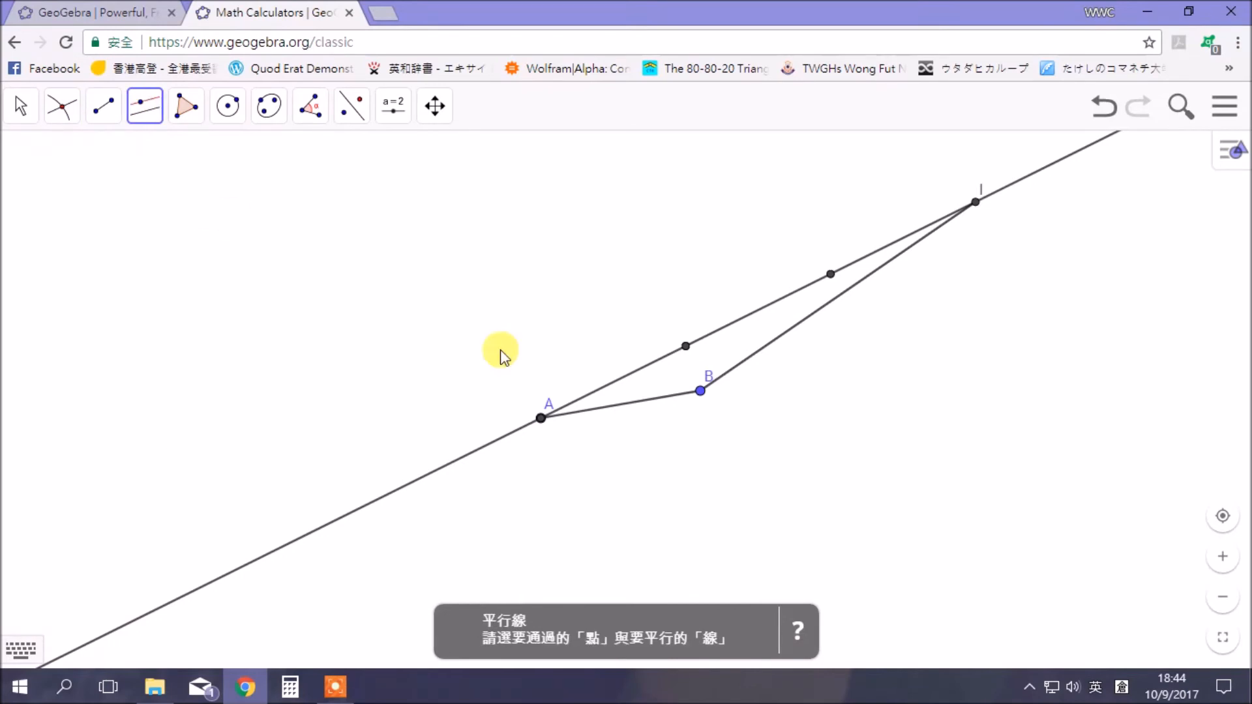
left_click(829, 274)
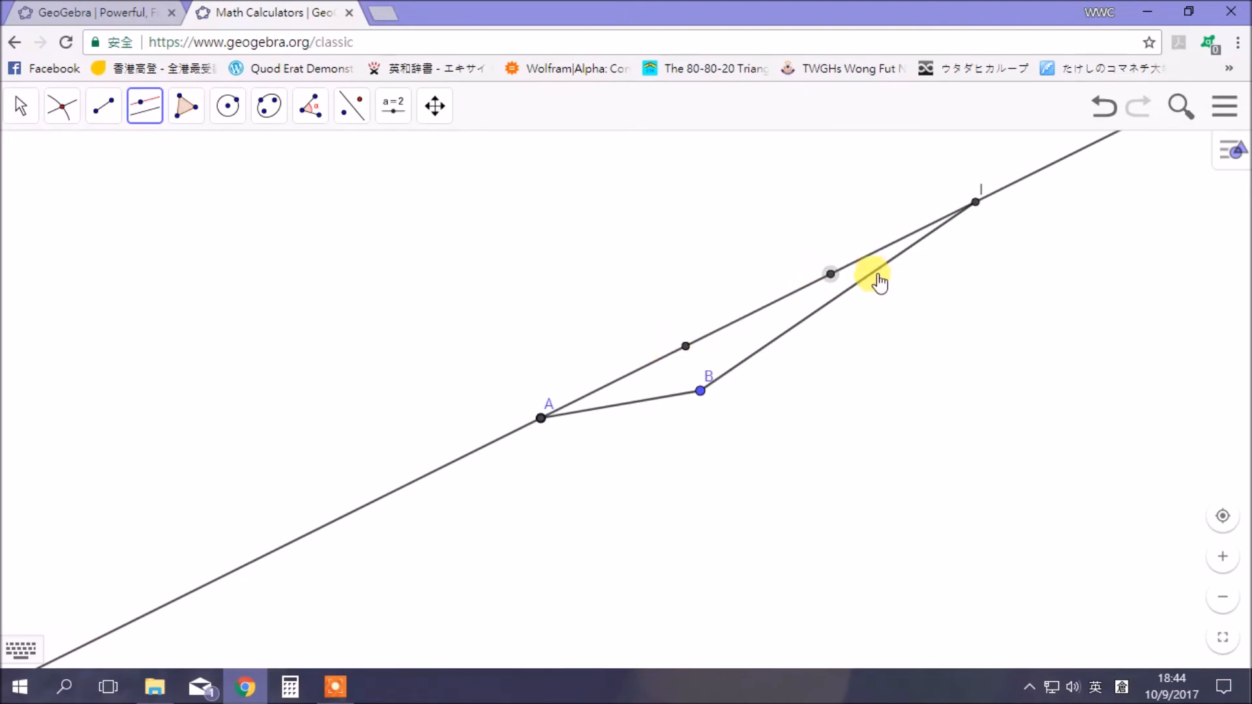
left_click(877, 281)
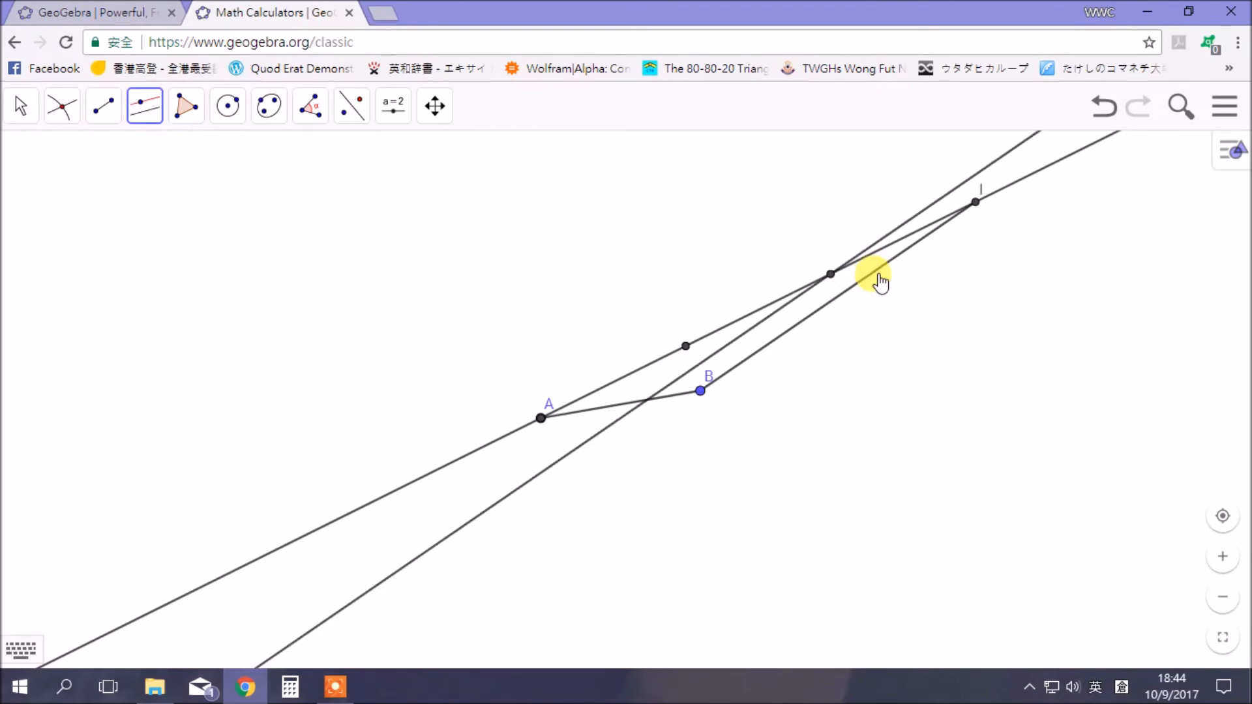
left_click(762, 354)
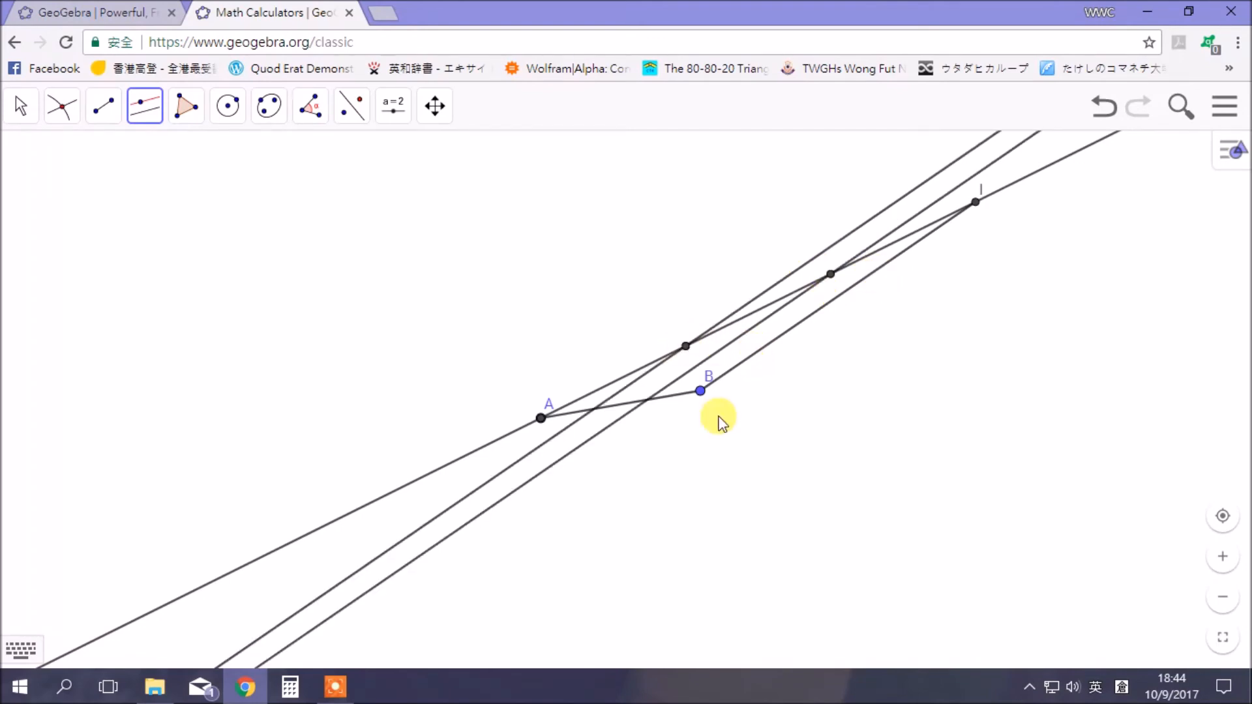
Step: Mark the intersections of the two parallel lines with segment AB
left_click(62, 107)
left_click(103, 281)
scroll(600, 399, "up", 5)
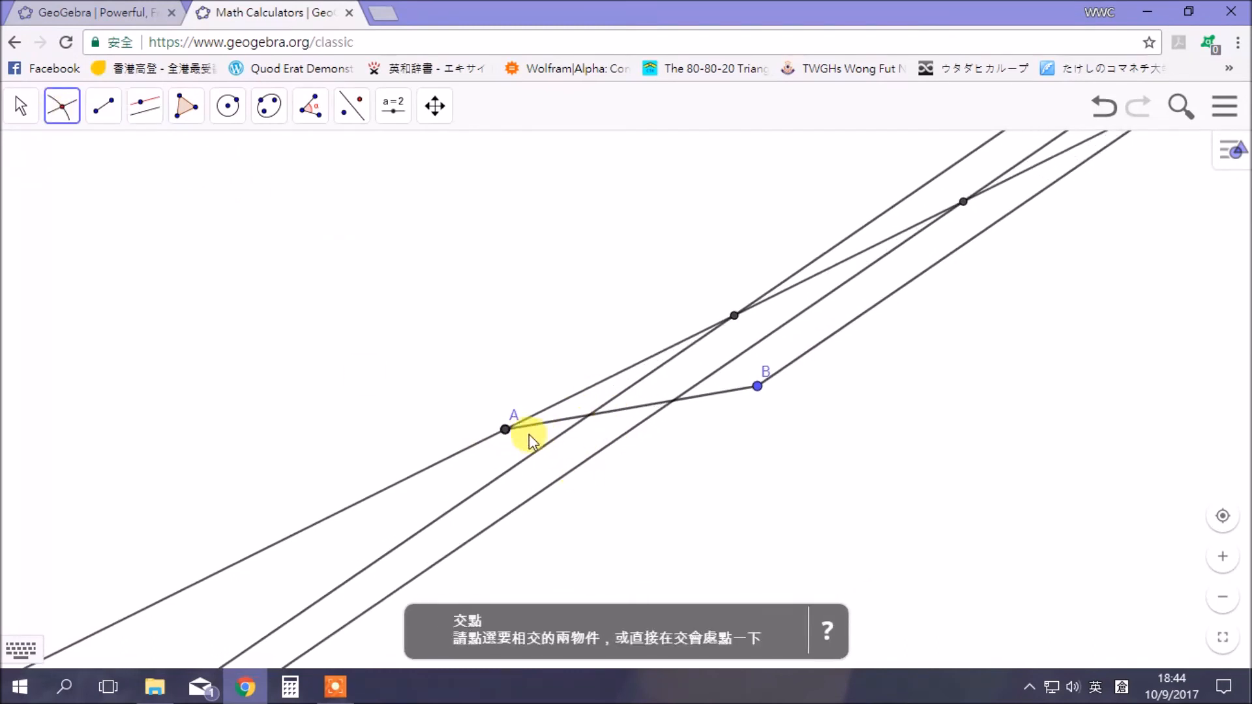
left_click(589, 415)
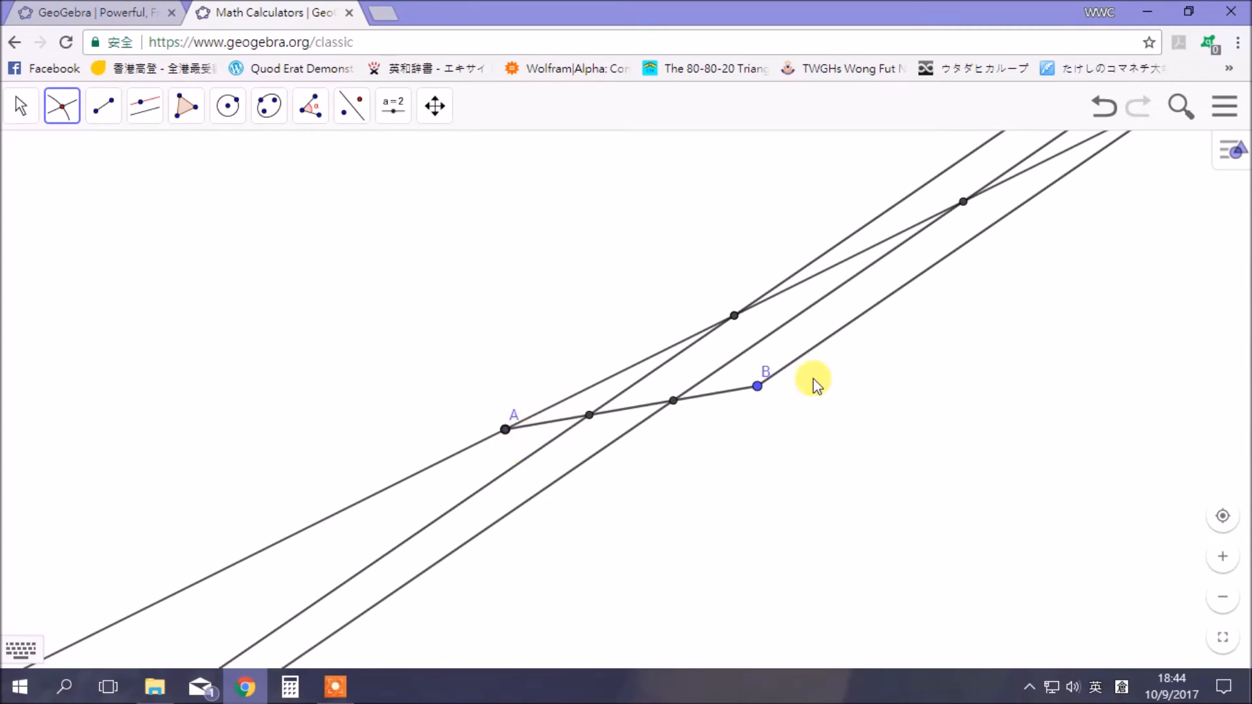
Step: Hide the two parallel lines that cross segment AB, keeping their intersection points
left_click(20, 106)
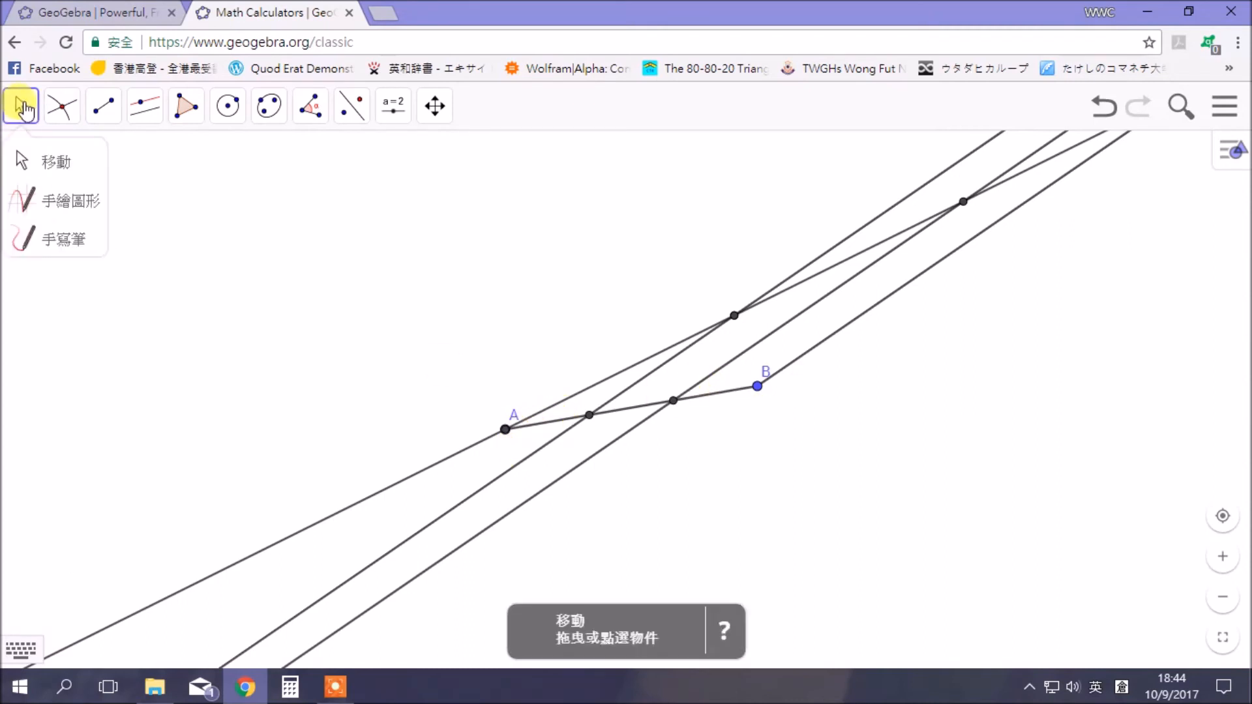
right_click(665, 363)
left_click(712, 403)
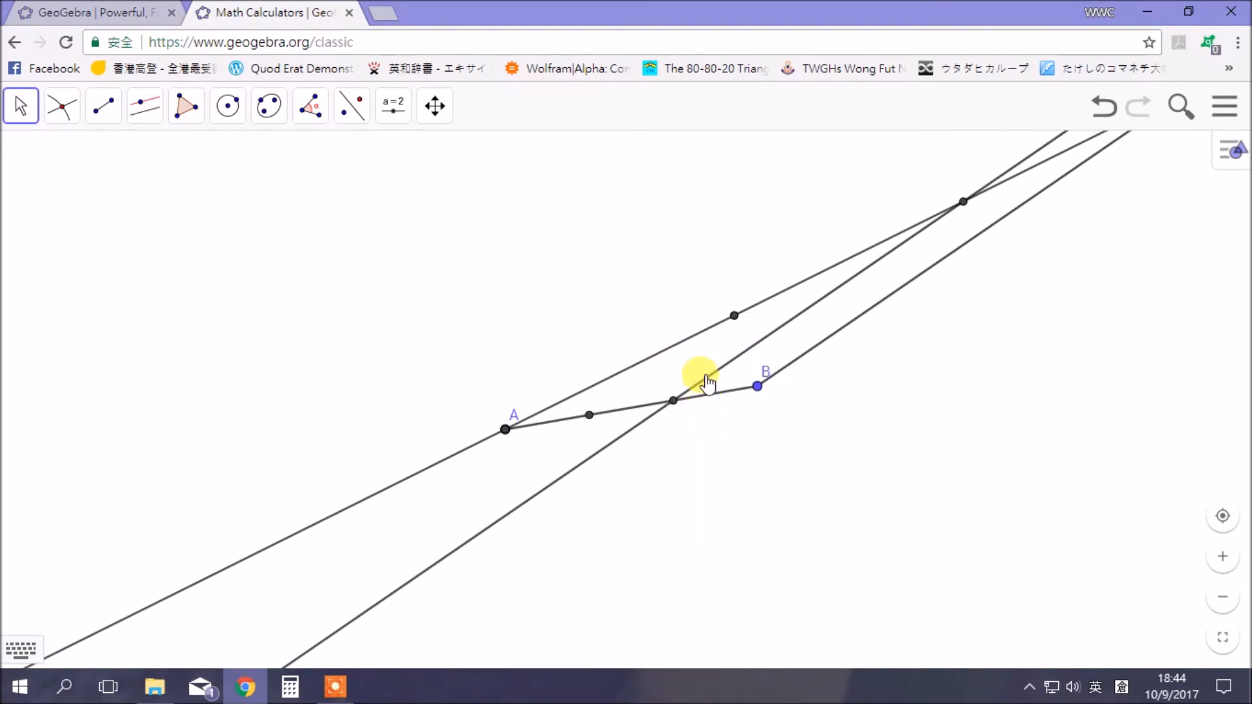
right_click(708, 381)
left_click(718, 408)
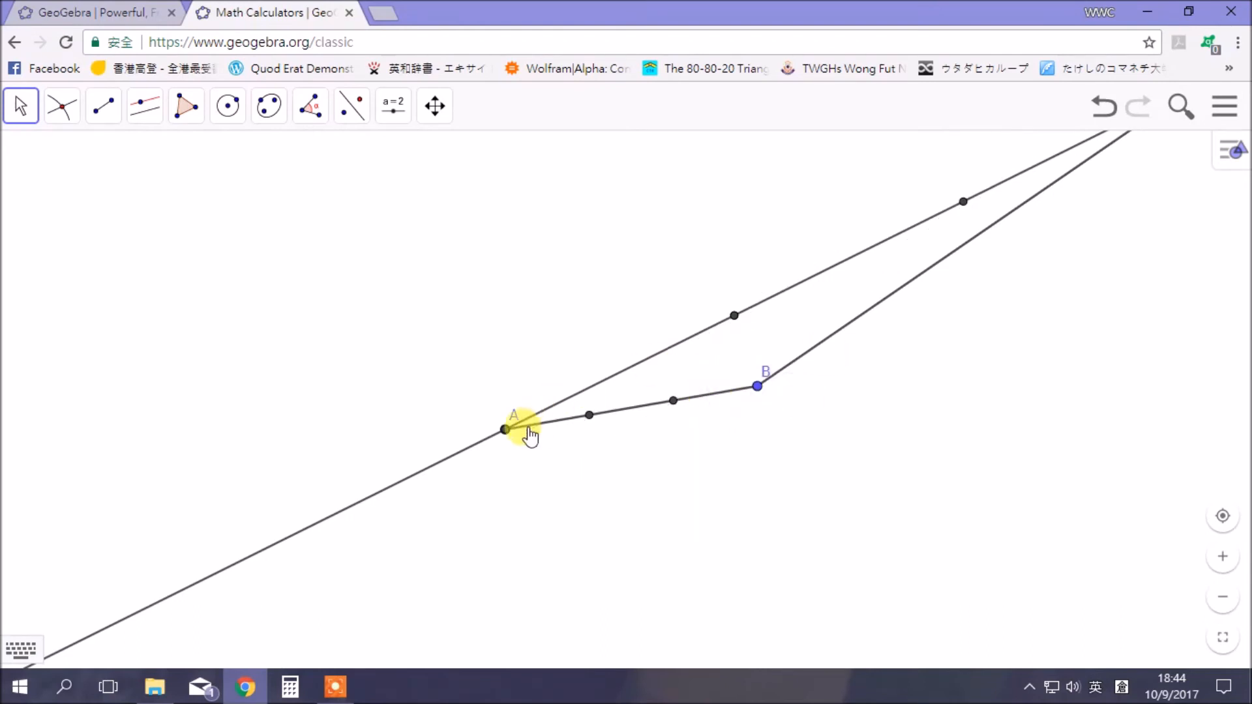
right_click(640, 377)
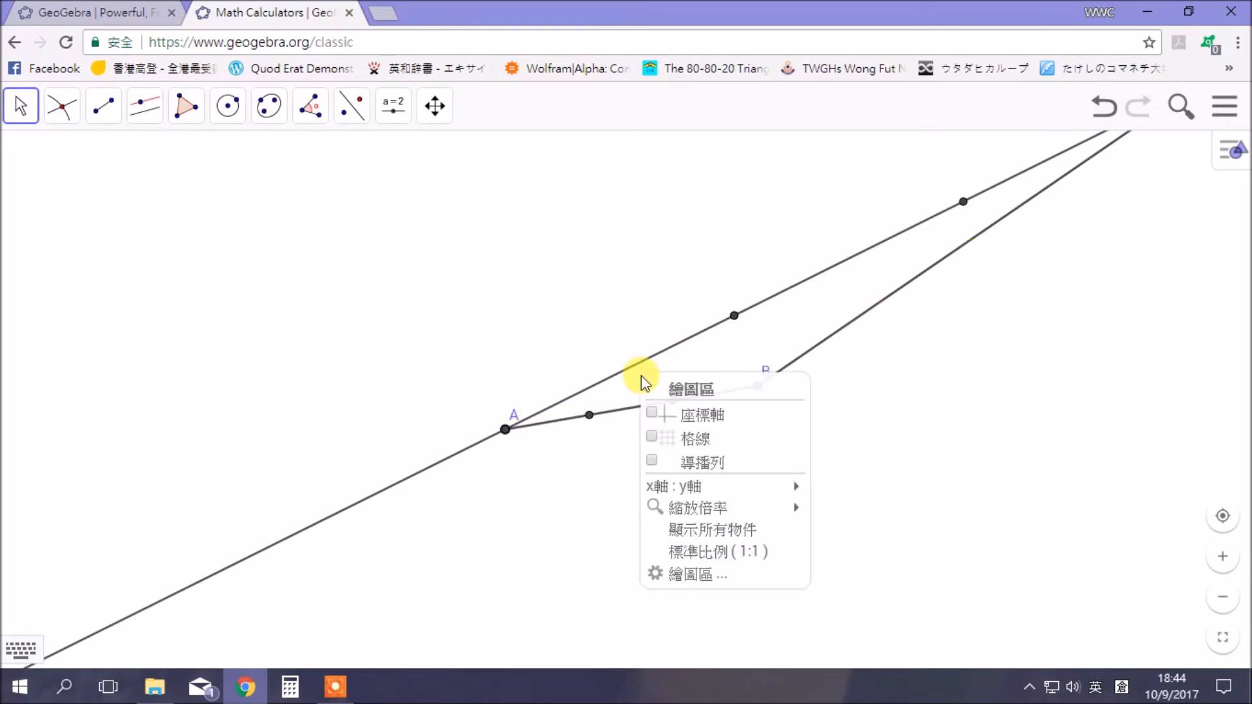
left_click(637, 333)
Step: Measure the distance from A to B and place the measurement label below the segment
scroll(649, 411, "up", 5)
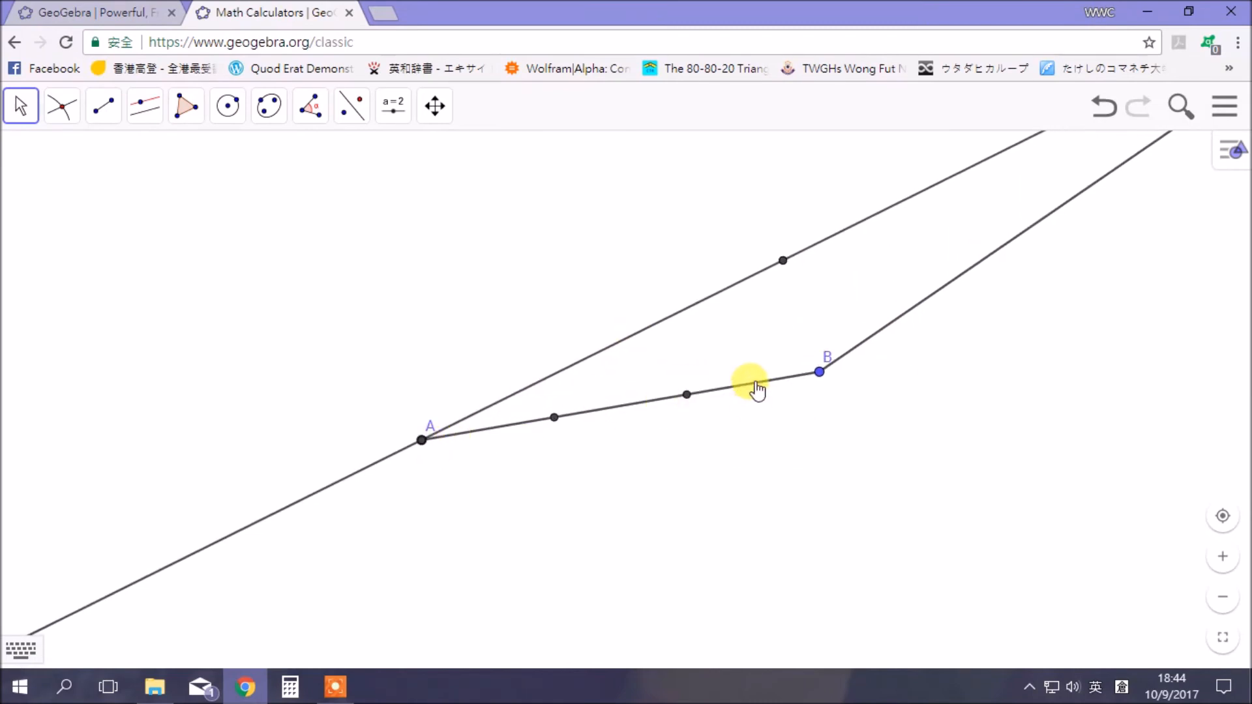
left_click(393, 106)
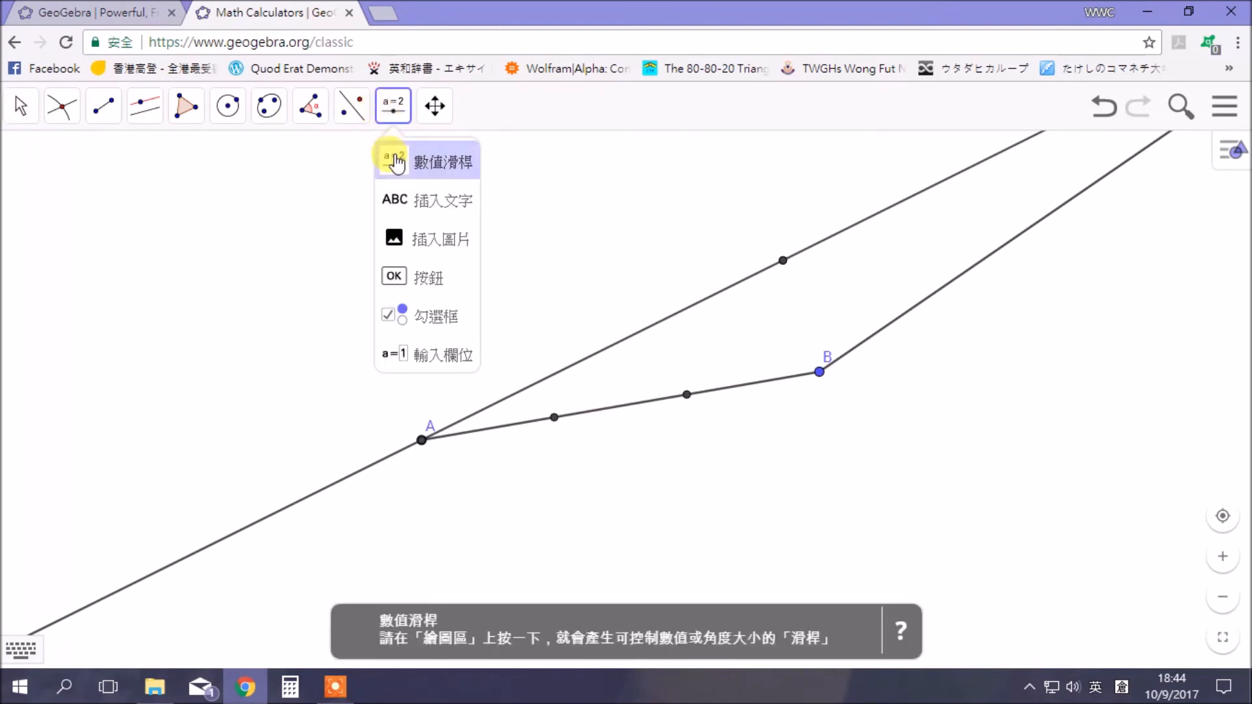
mouse_move(320, 124)
left_click(312, 240)
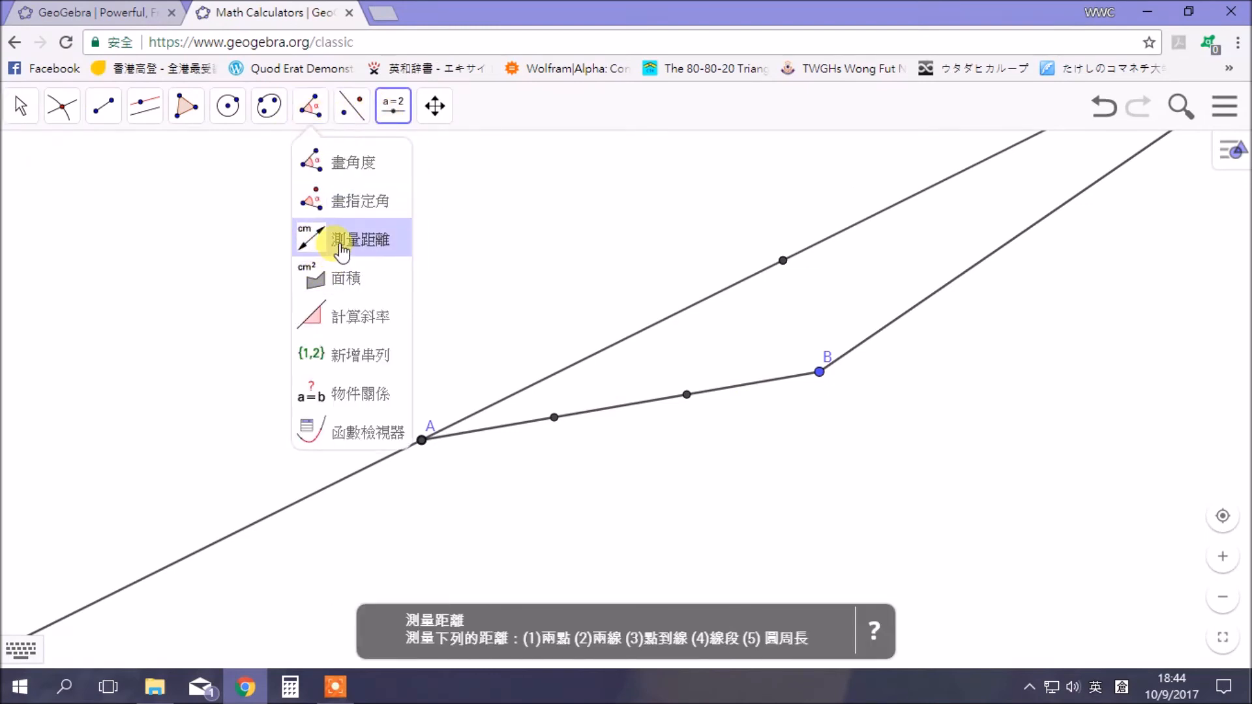
left_click(422, 440)
left_click(819, 372)
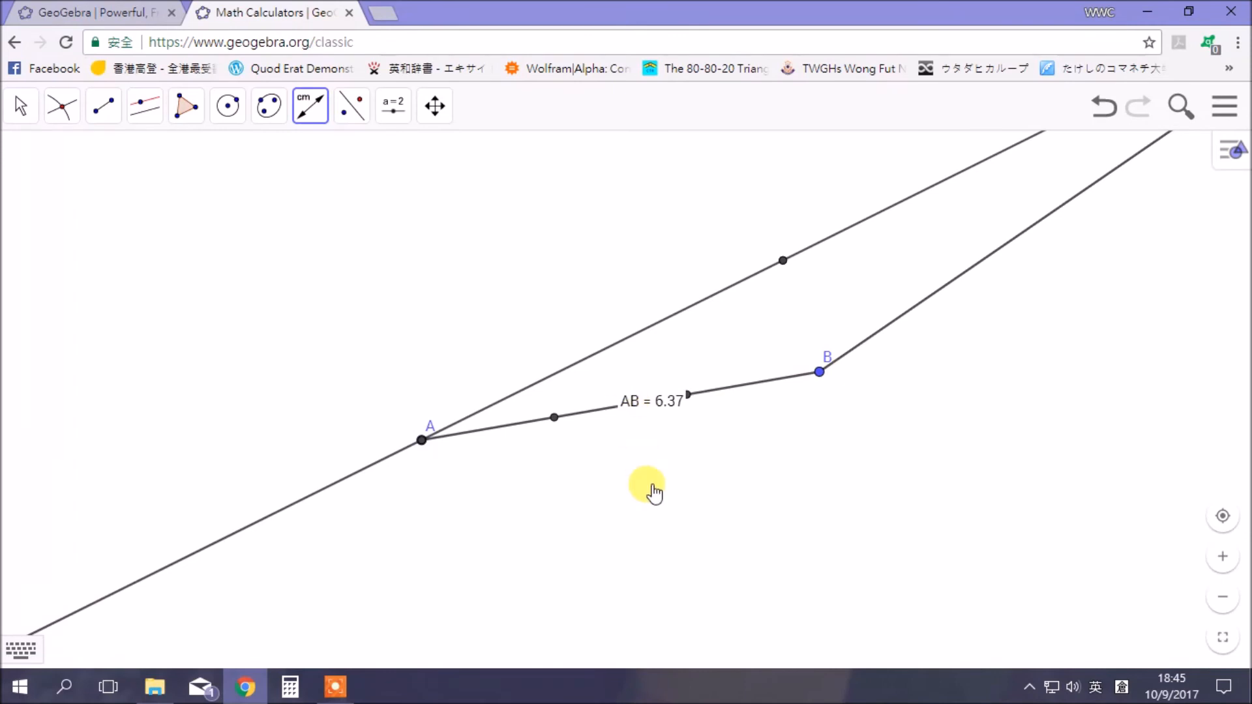
left_click(20, 106)
left_click_drag(642, 411, 660, 463)
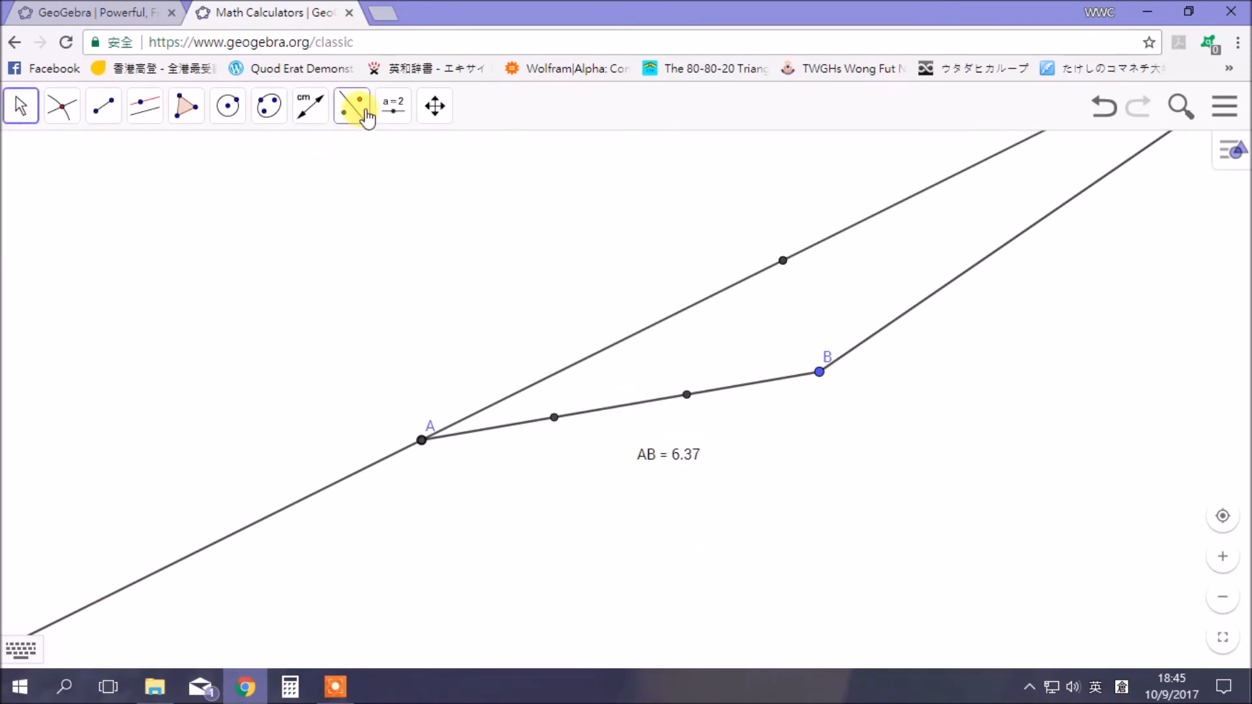
Step: Measure the distance from A to its nearest division point on AB and place the label beside the AB measurement
left_click(323, 111)
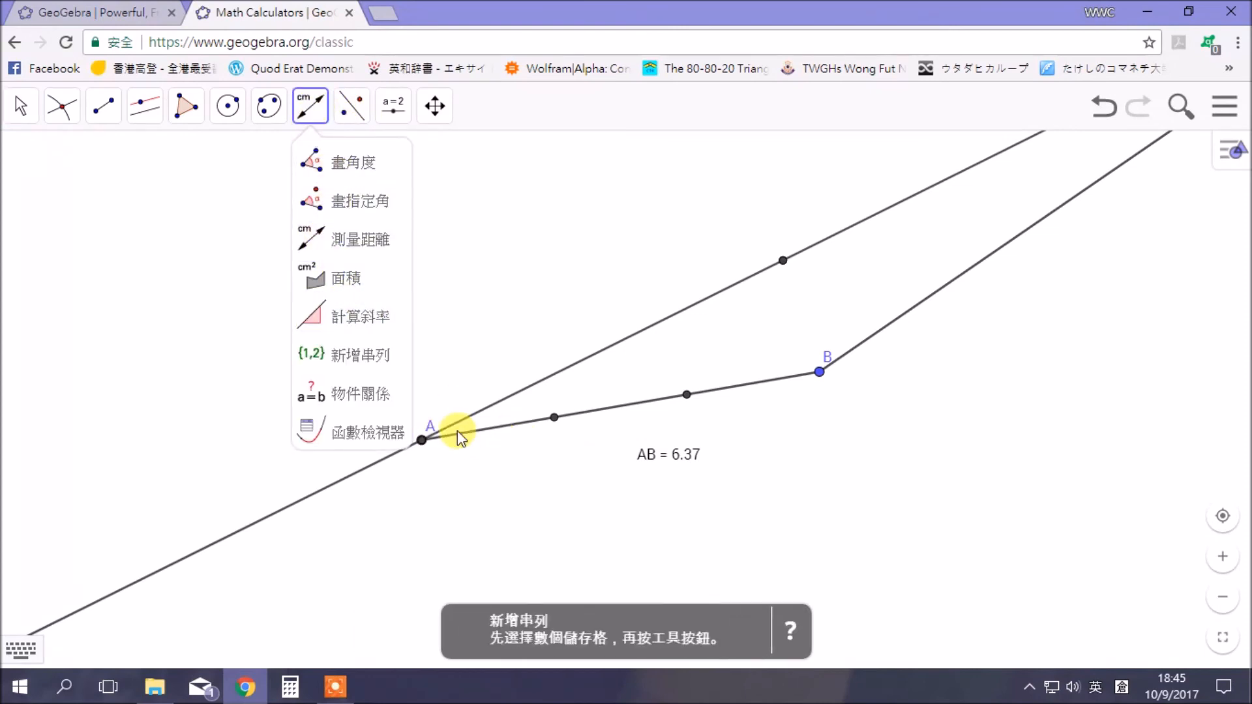
left_click(326, 240)
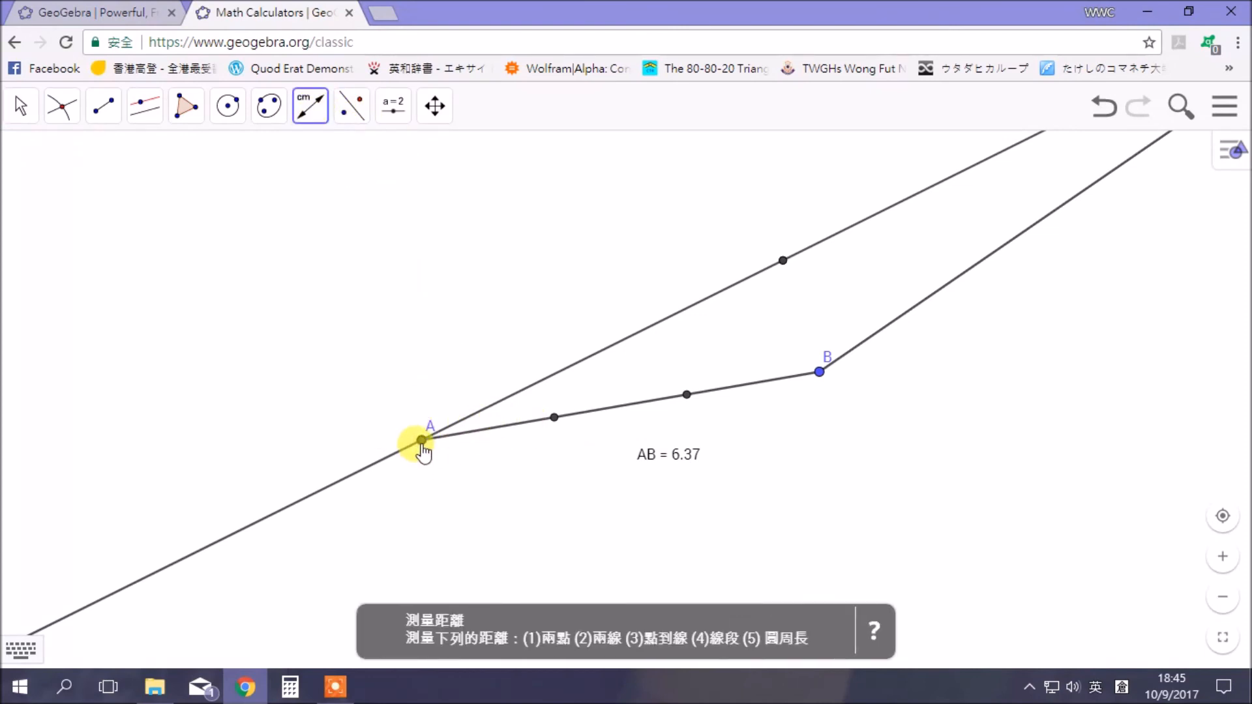
left_click(422, 441)
left_click(554, 418)
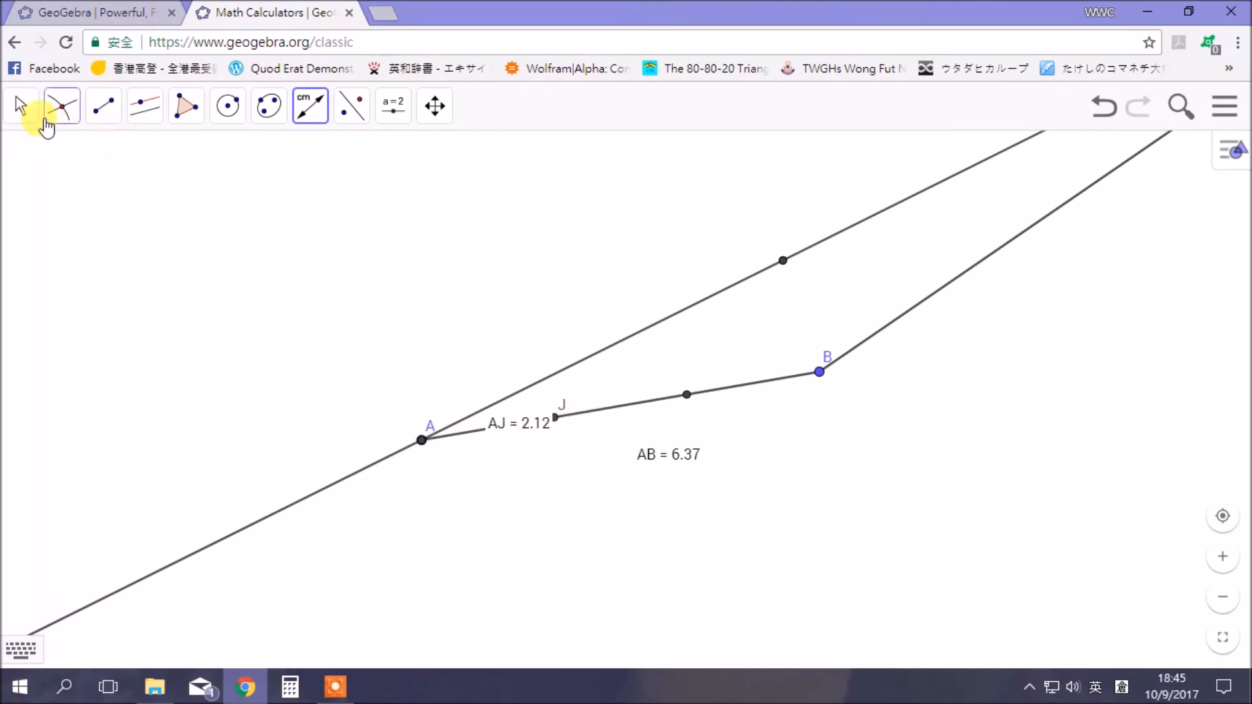
left_click(29, 109)
left_click(62, 155)
left_click_drag(517, 424, 603, 488)
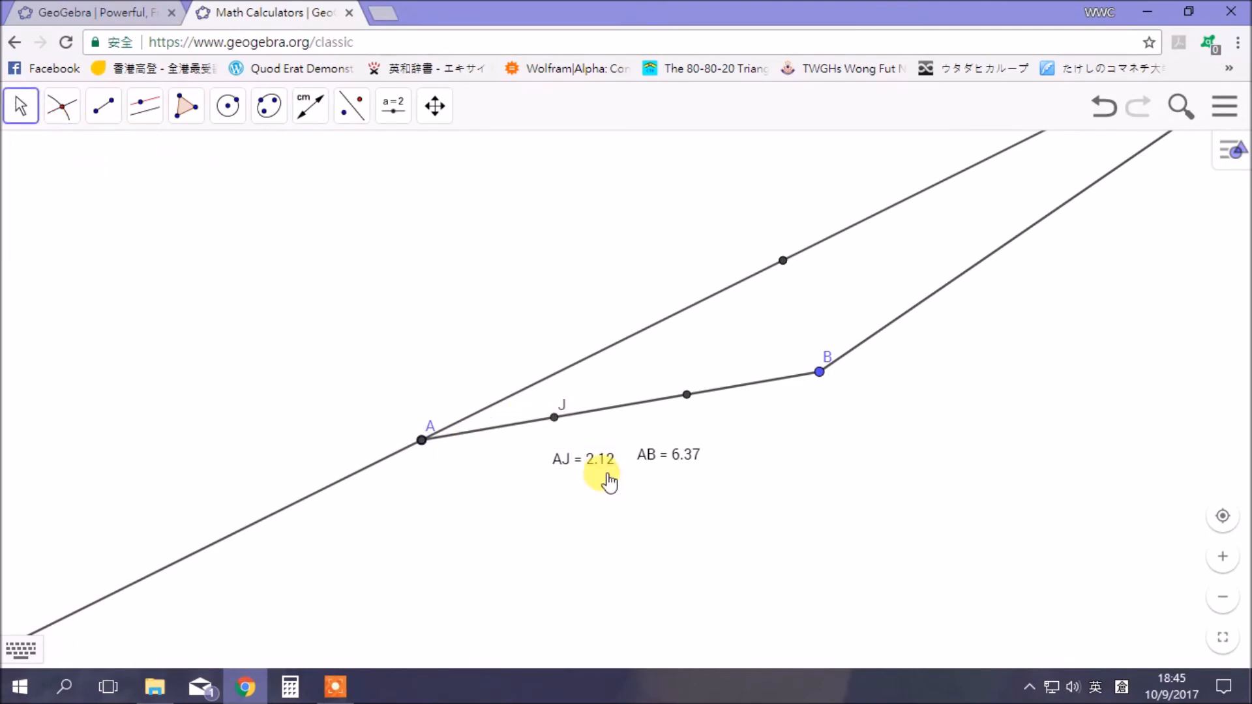